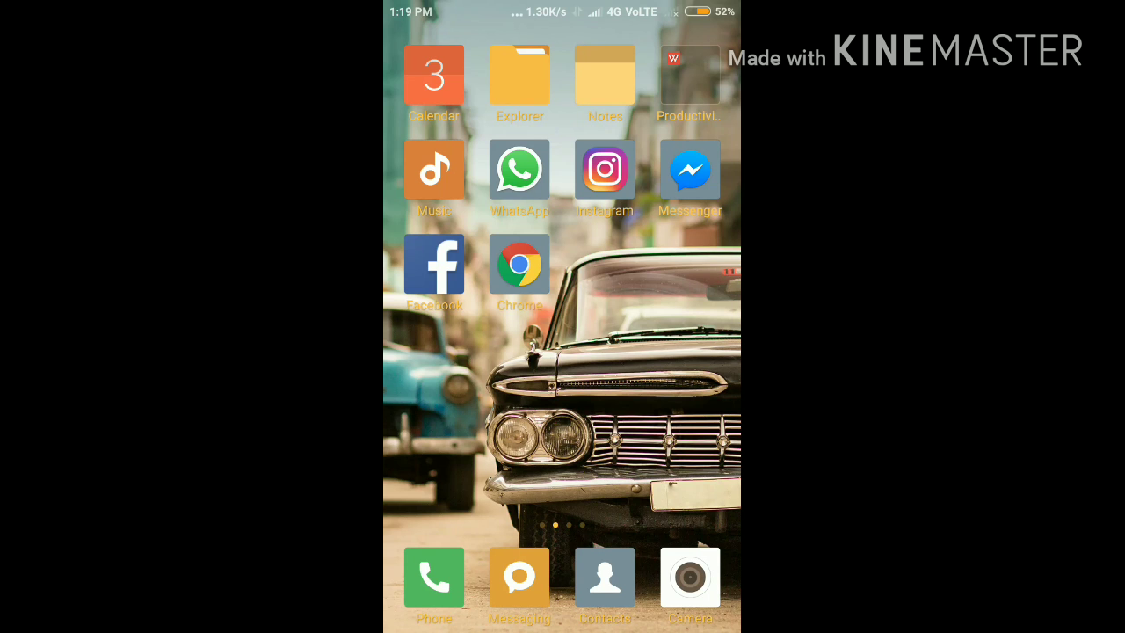
- Browse the TECHVILLA channel's uploaded videos in Chrome, then return to the home screen
{"action": "left_click", "coordinate": [520, 263]}
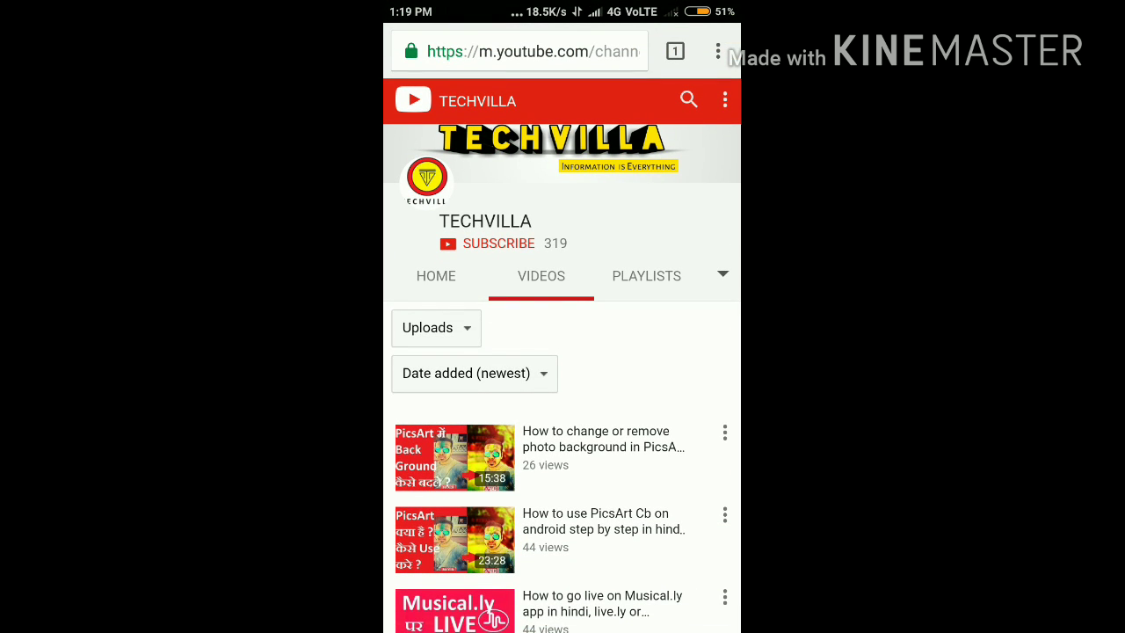
{"action": "scroll", "coordinate": [563, 351], "scroll_direction": "down", "scroll_amount": 2}
{"action": "scroll", "coordinate": [562, 352], "scroll_direction": "down", "scroll_amount": 2}
{"action": "scroll", "coordinate": [563, 351], "scroll_direction": "down", "scroll_amount": 2}
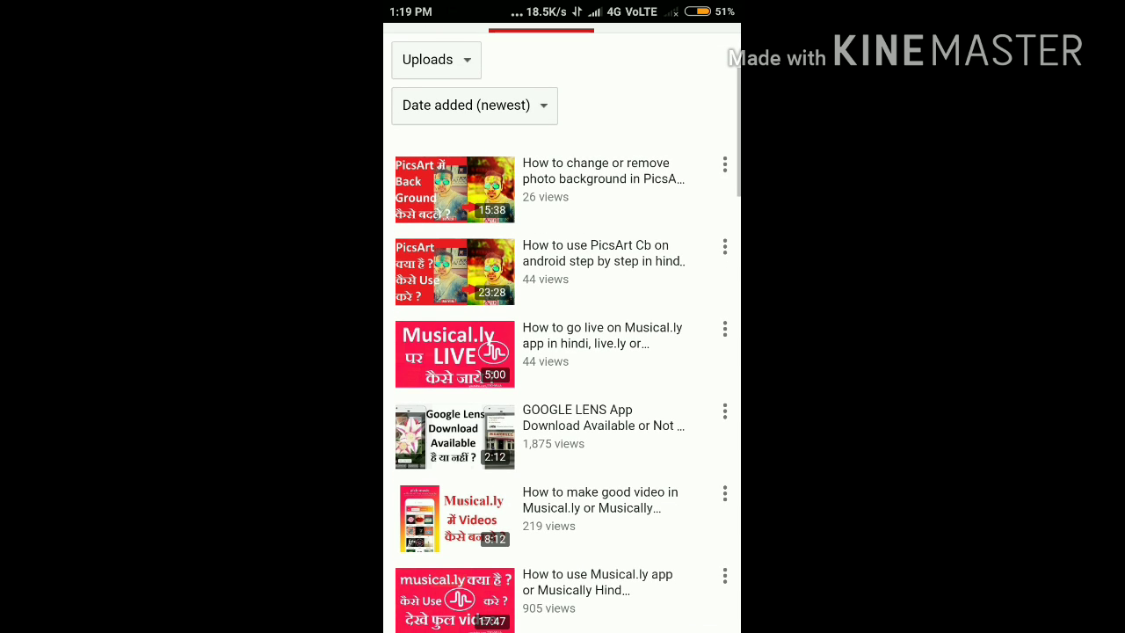
{"action": "scroll", "coordinate": [562, 352], "scroll_direction": "down", "scroll_amount": 1}
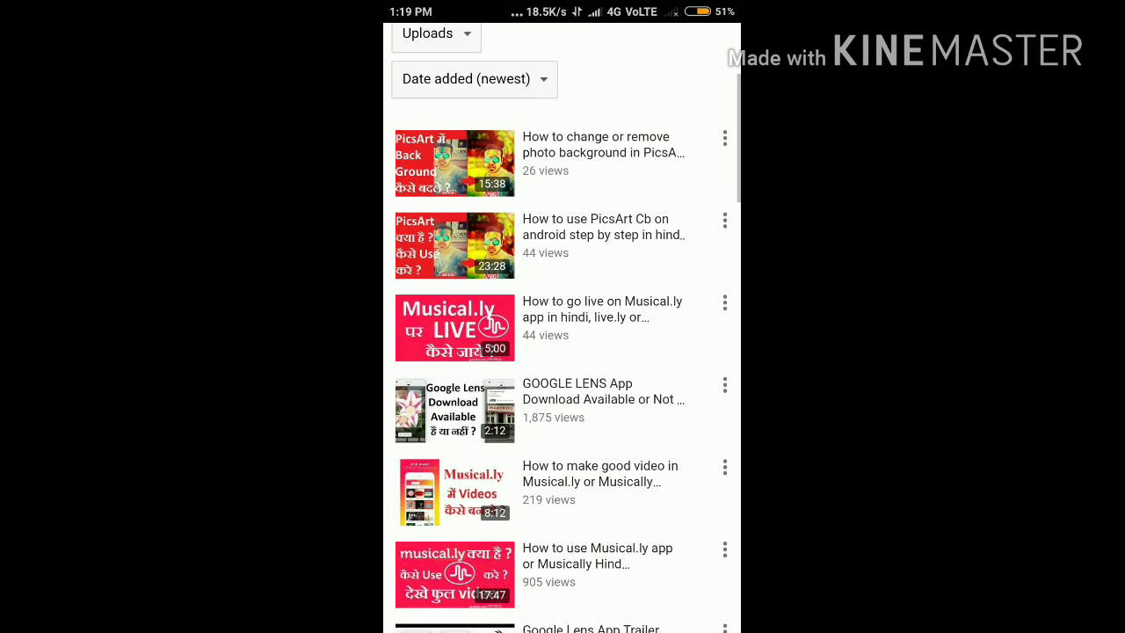
{"action": "scroll", "coordinate": [563, 352], "scroll_direction": "up", "scroll_amount": 5}
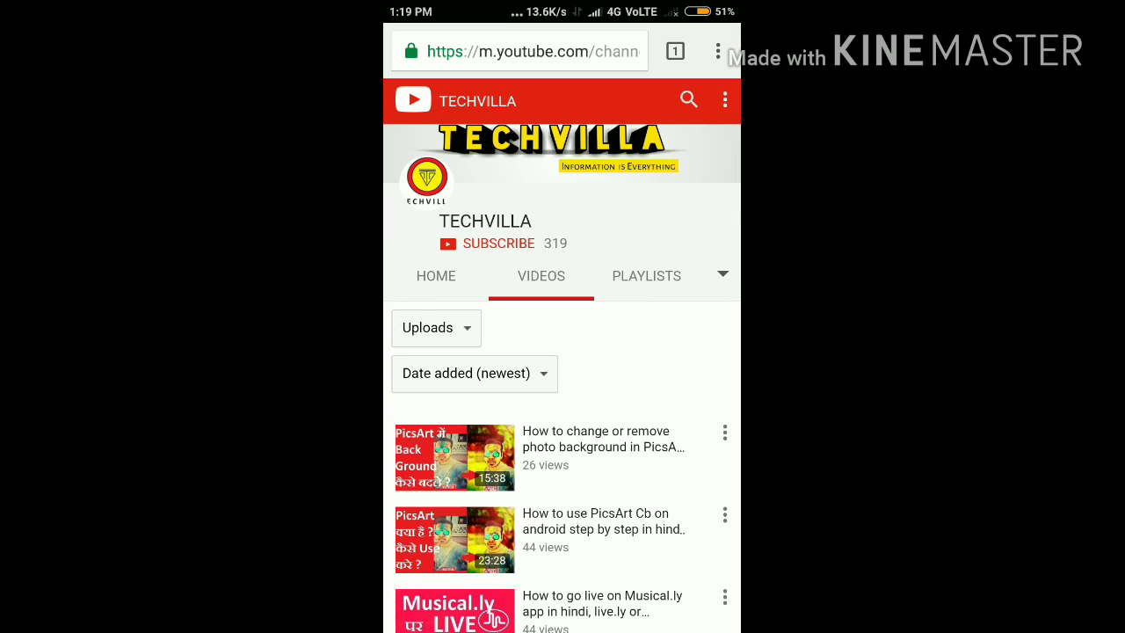
{"action": "scroll", "coordinate": [563, 352], "scroll_direction": "down", "scroll_amount": 3}
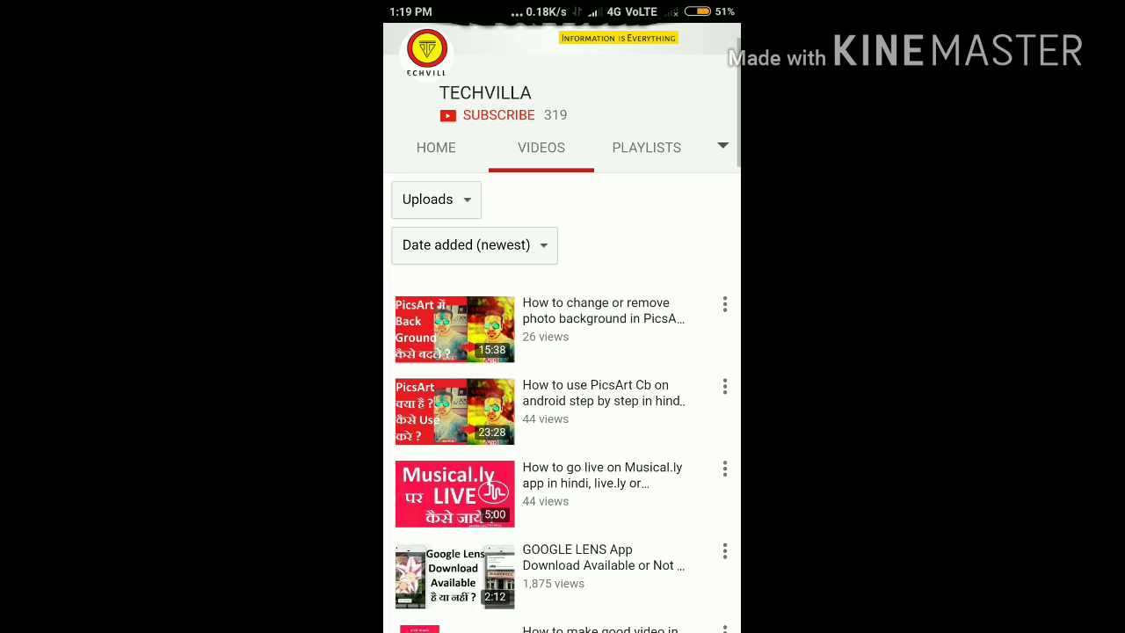
{"action": "scroll", "coordinate": [563, 352], "scroll_direction": "down", "scroll_amount": 3}
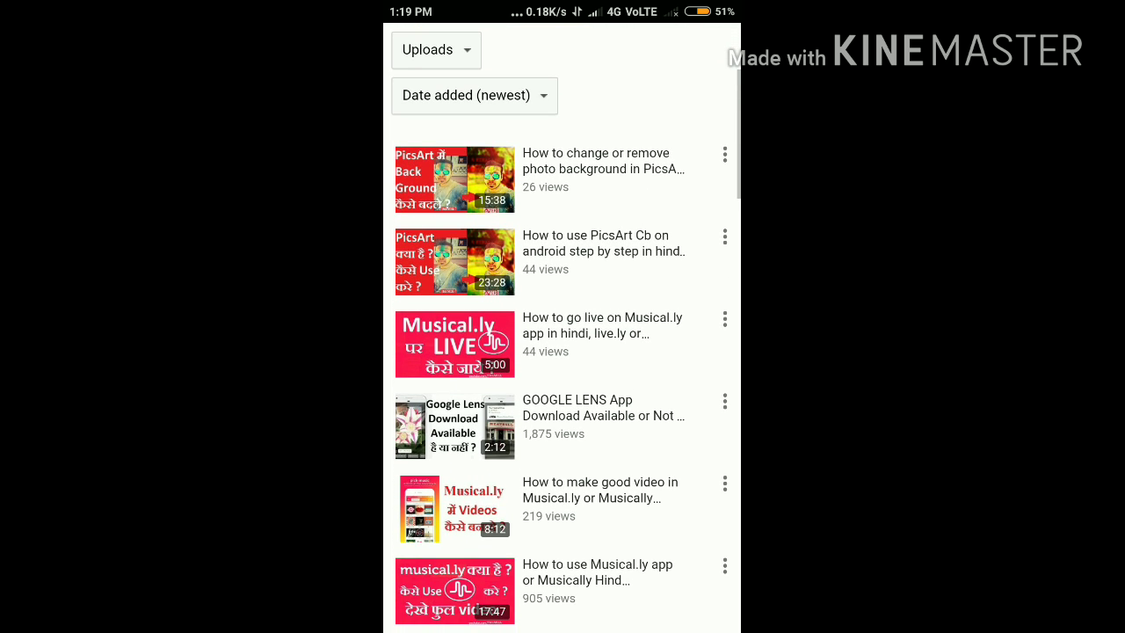
{"action": "scroll", "coordinate": [562, 352], "scroll_direction": "down", "scroll_amount": 10}
{"action": "scroll", "coordinate": [563, 351], "scroll_direction": "up", "scroll_amount": 10}
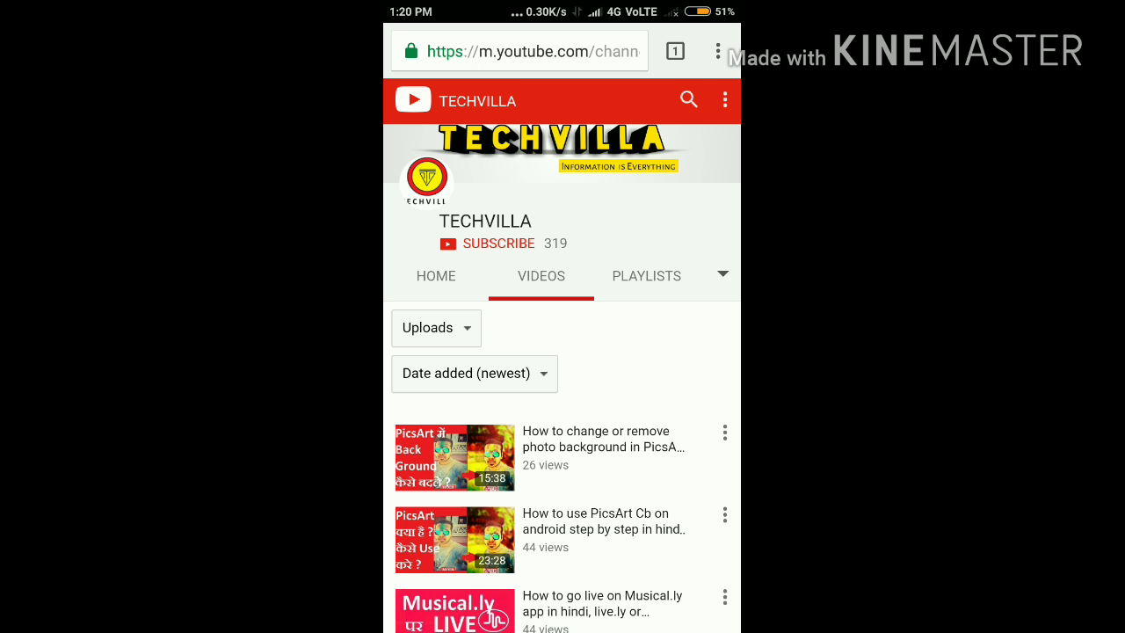
{"action": "key", "text": "Home"}
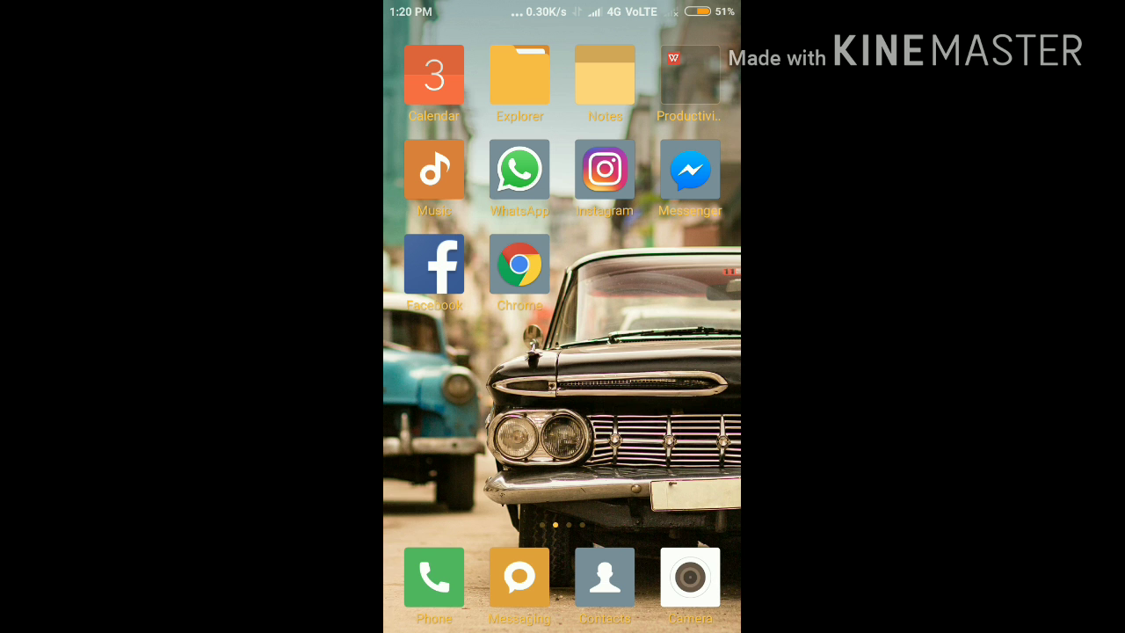
- Search the Play Store for 'Z Camera - Photo Editor' using the suggested search
{"action": "left_click_drag", "start_coordinate": [457, 396], "coordinate": [686, 395]}
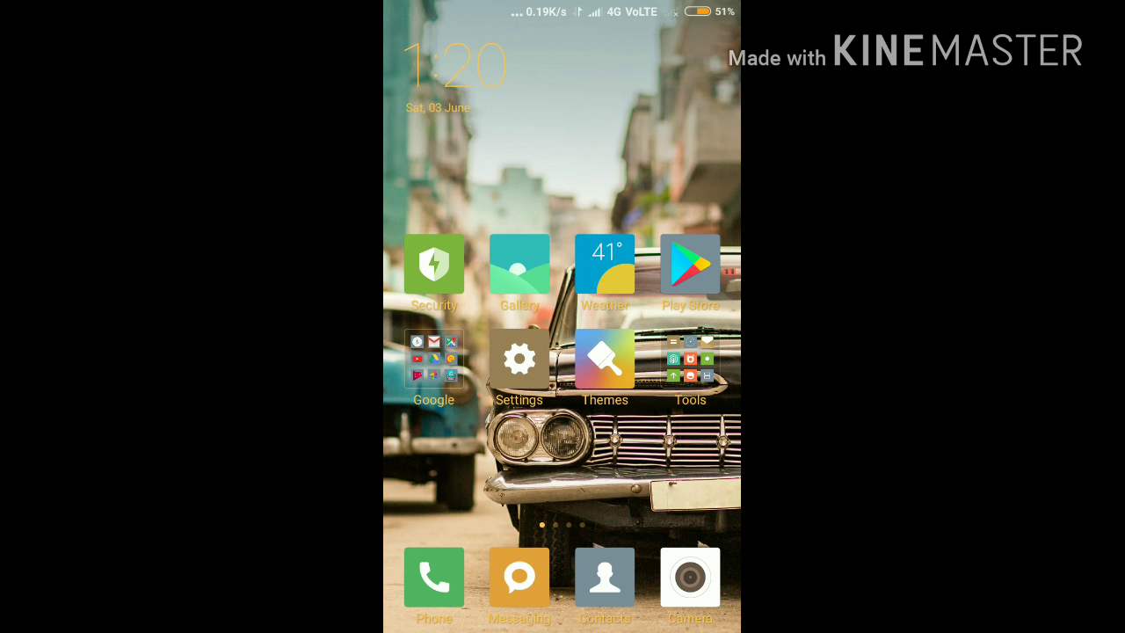
{"action": "left_click", "coordinate": [690, 264]}
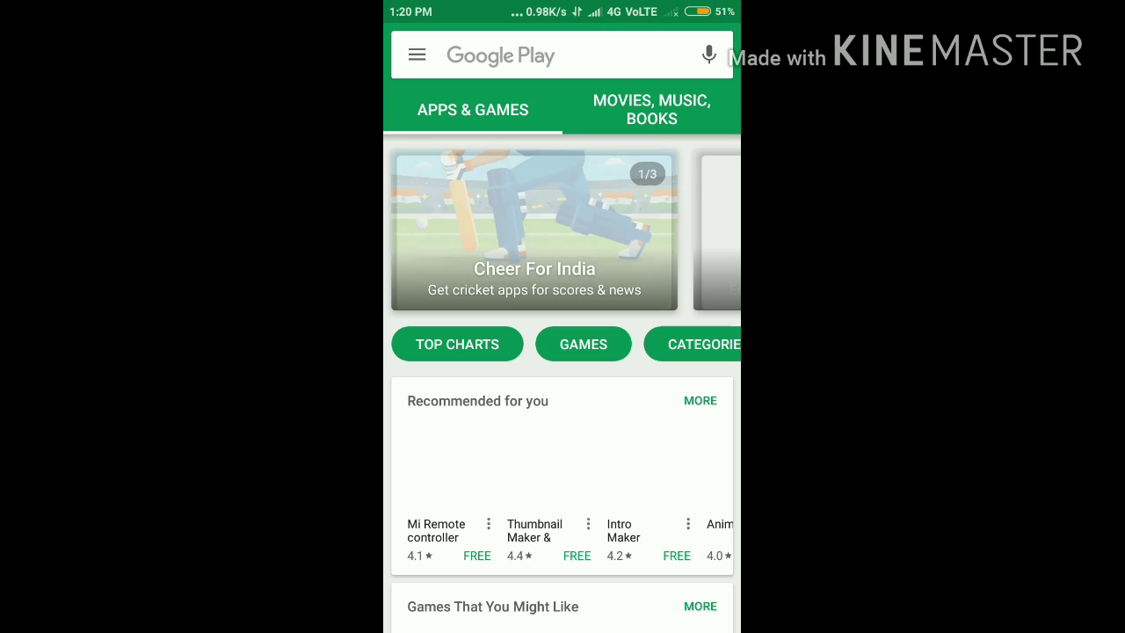
{"action": "left_click", "coordinate": [527, 56]}
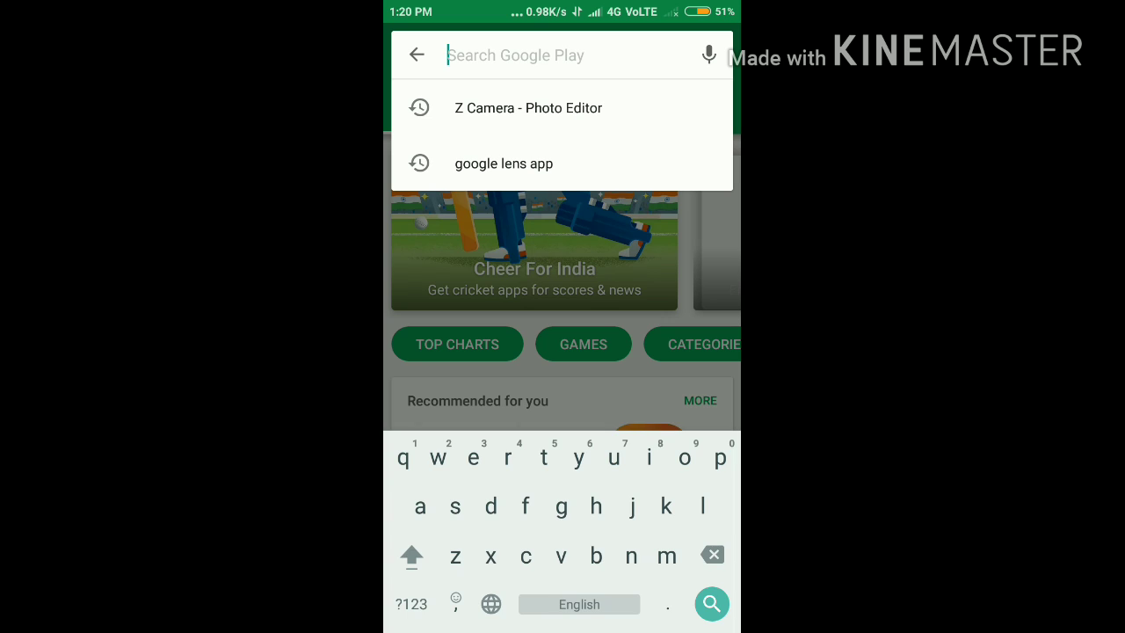
{"action": "left_click", "coordinate": [528, 108]}
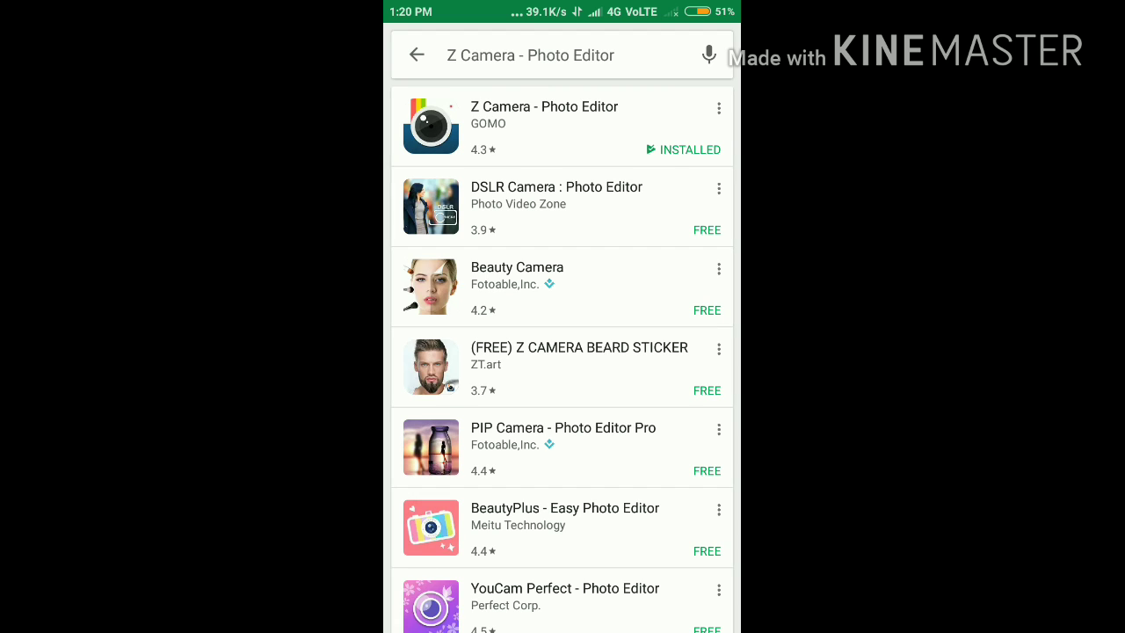
- Launch Z Camera from the results, then dismiss the rating prompt and the Feedback & Help page
{"action": "left_click", "coordinate": [562, 119]}
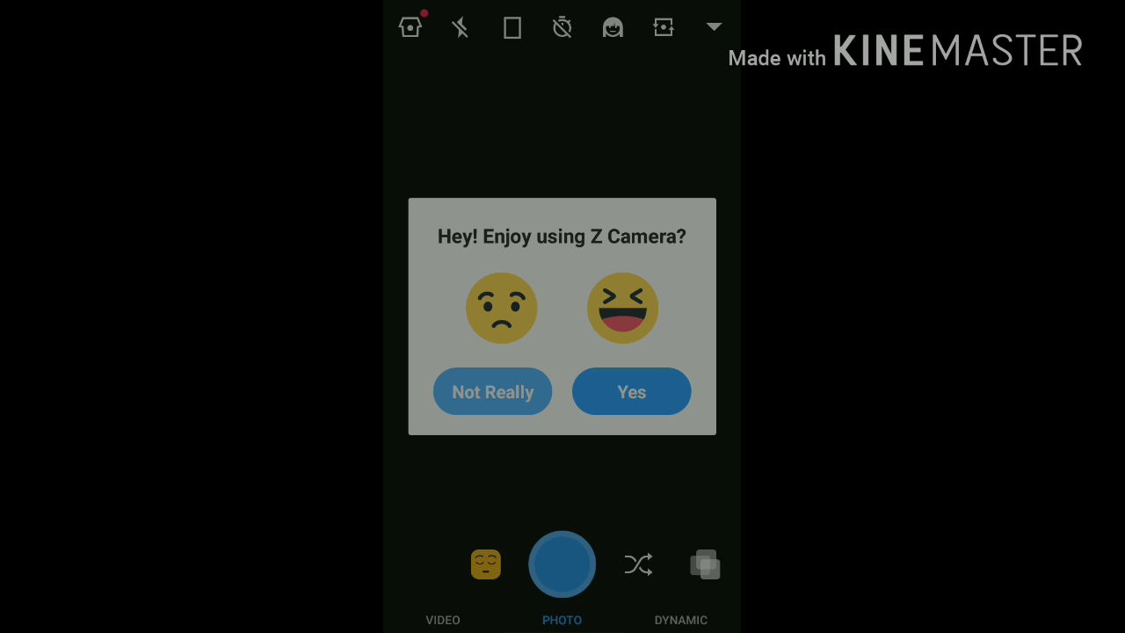
{"action": "key", "text": "Escape"}
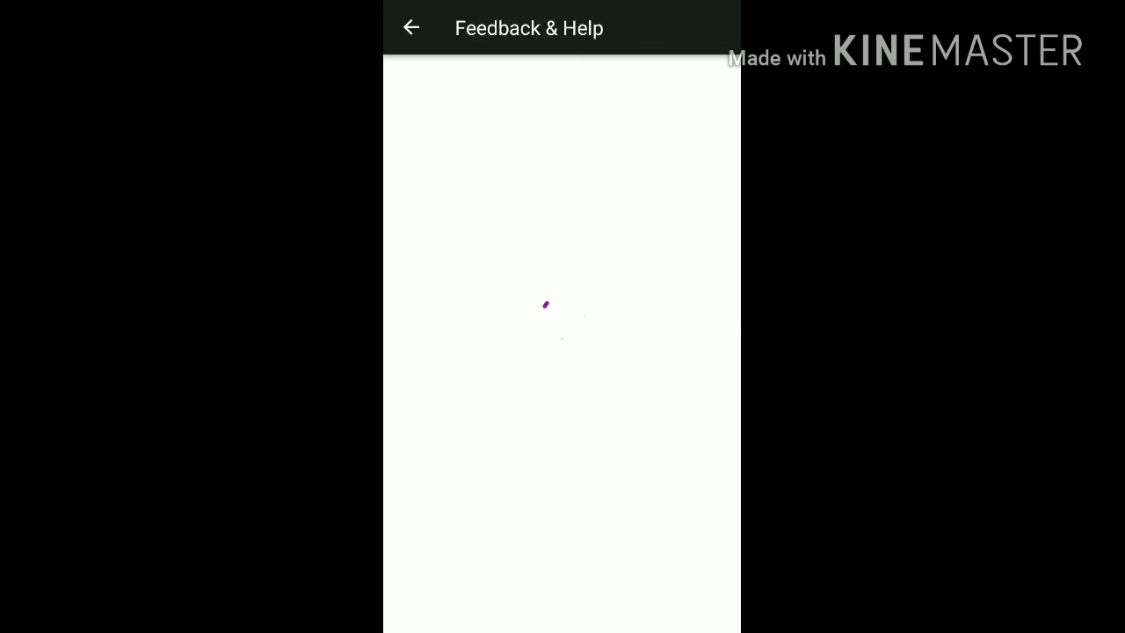
{"action": "left_click", "coordinate": [410, 27]}
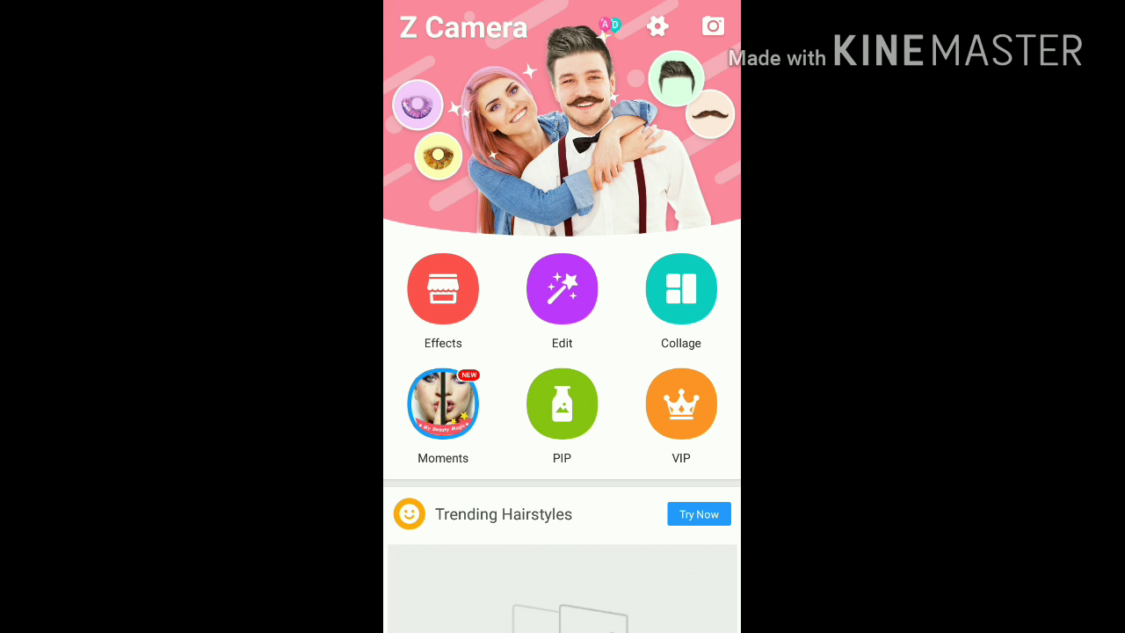
{"action": "scroll", "coordinate": [562, 352], "scroll_direction": "down", "scroll_amount": 5}
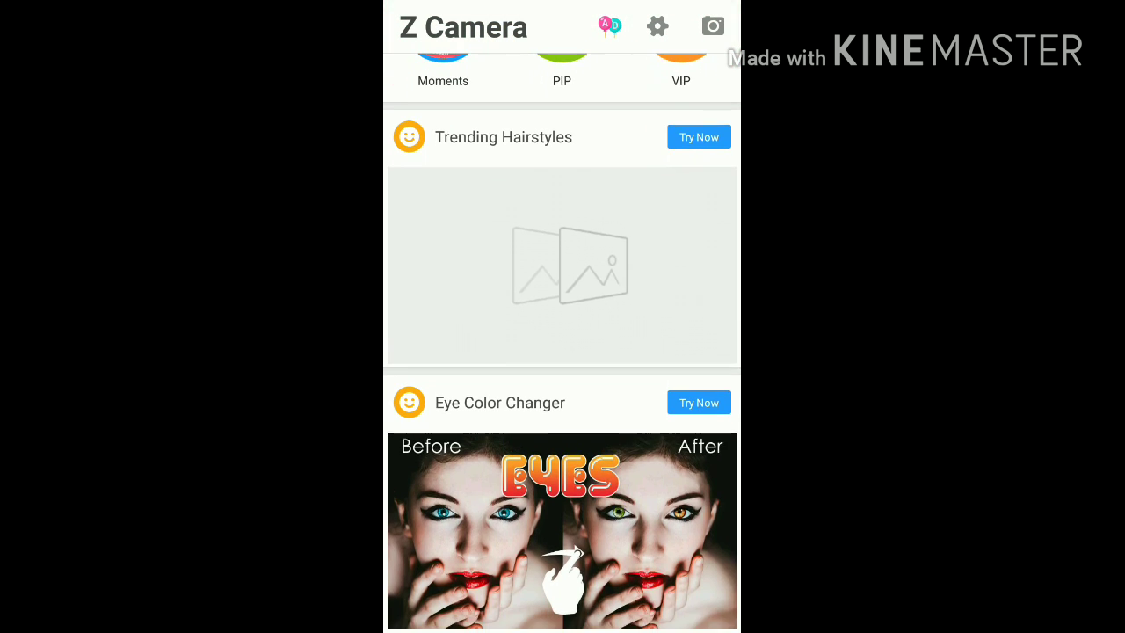
{"action": "scroll", "coordinate": [563, 352], "scroll_direction": "down", "scroll_amount": 3}
{"action": "scroll", "coordinate": [563, 352], "scroll_direction": "up", "scroll_amount": 7}
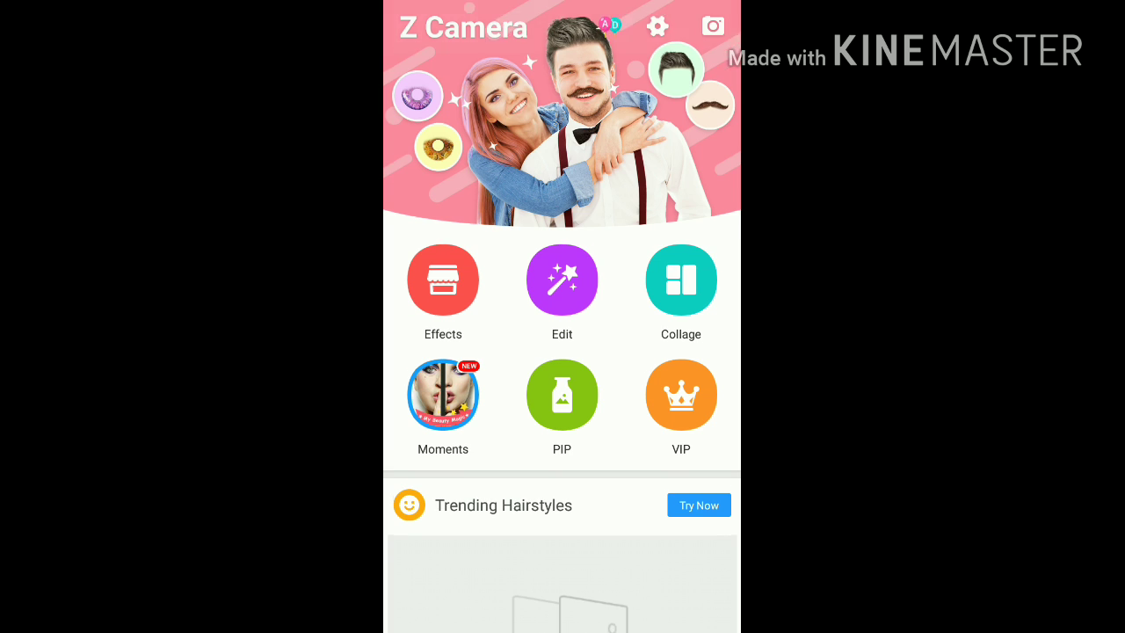
{"action": "scroll", "coordinate": [562, 352], "scroll_direction": "down", "scroll_amount": 5}
{"action": "scroll", "coordinate": [562, 352], "scroll_direction": "down", "scroll_amount": 3}
{"action": "scroll", "coordinate": [562, 351], "scroll_direction": "down", "scroll_amount": 4}
{"action": "scroll", "coordinate": [563, 351], "scroll_direction": "down", "scroll_amount": 4}
{"action": "scroll", "coordinate": [562, 352], "scroll_direction": "up", "scroll_amount": 5}
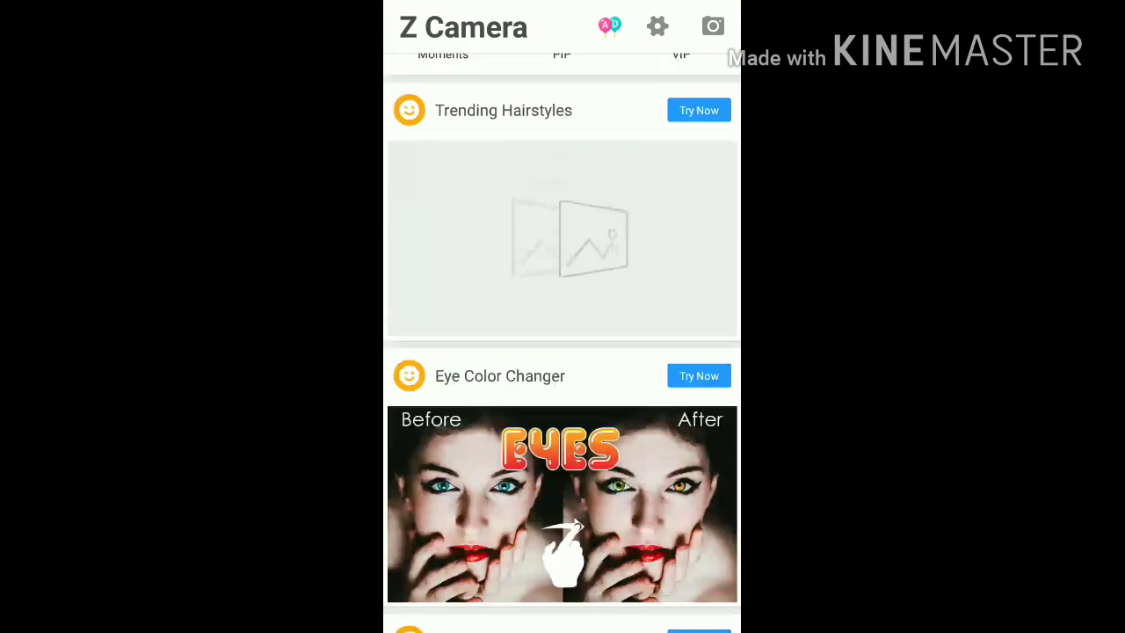
{"action": "scroll", "coordinate": [562, 352], "scroll_direction": "up", "scroll_amount": 3}
{"action": "scroll", "coordinate": [563, 352], "scroll_direction": "up", "scroll_amount": 2}
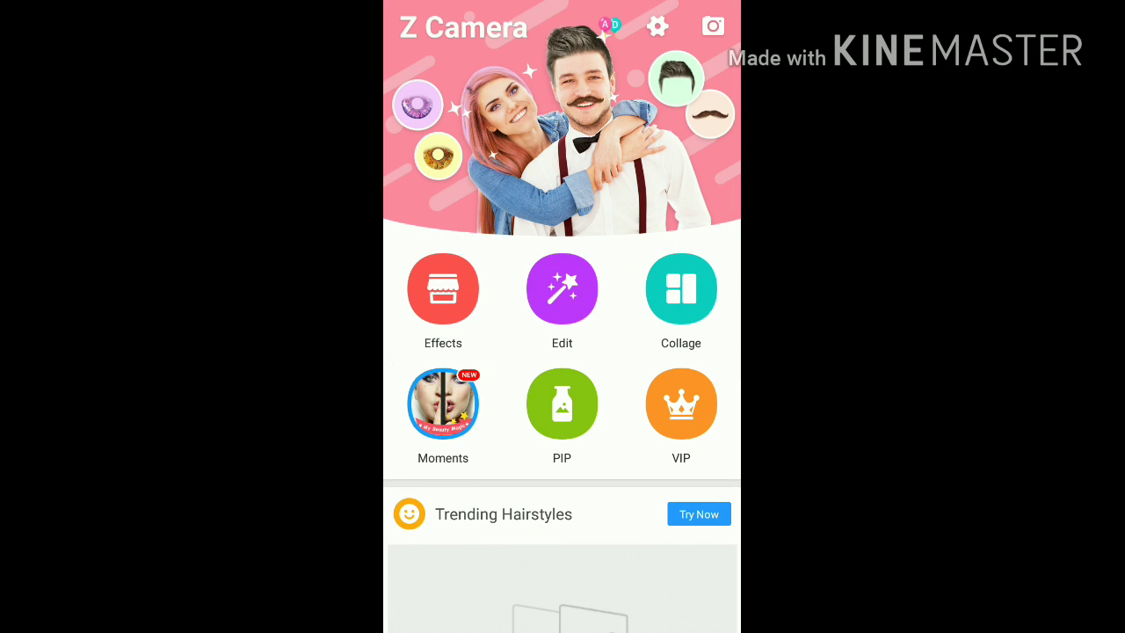
{"action": "scroll", "coordinate": [563, 352], "scroll_direction": "down", "scroll_amount": 2}
{"action": "scroll", "coordinate": [562, 351], "scroll_direction": "down", "scroll_amount": 4}
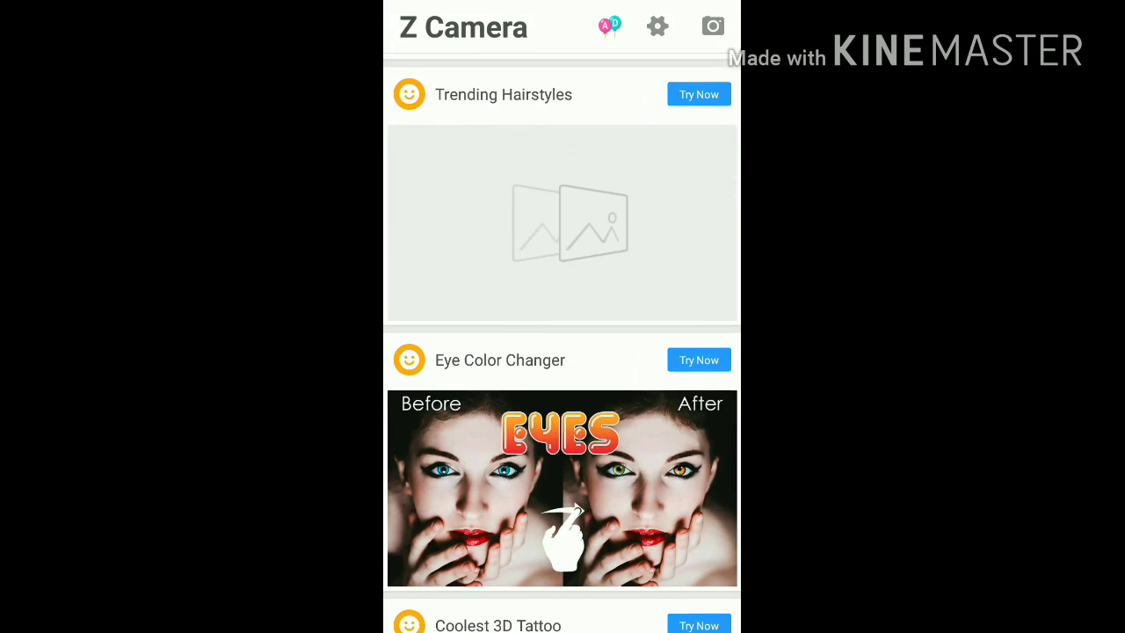
{"action": "scroll", "coordinate": [563, 352], "scroll_direction": "up", "scroll_amount": 3}
{"action": "scroll", "coordinate": [562, 351], "scroll_direction": "up", "scroll_amount": 1}
{"action": "scroll", "coordinate": [563, 351], "scroll_direction": "up", "scroll_amount": 3}
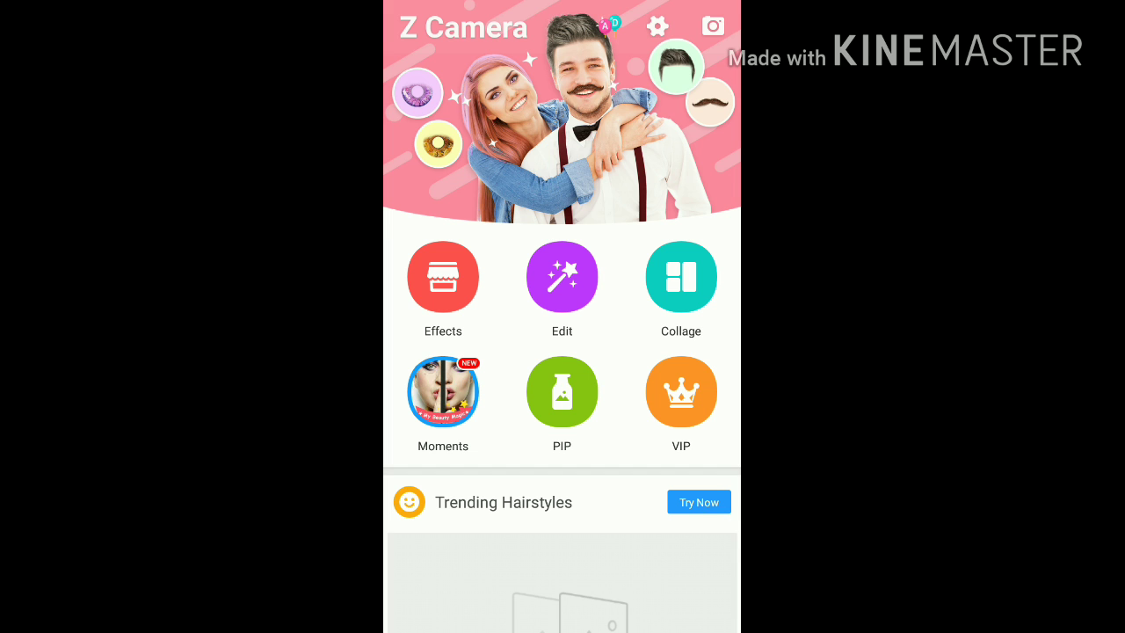
{"action": "left_click", "coordinate": [561, 277]}
- Load the selfie into the editor and show the emoji sticker collection
{"action": "left_click", "coordinate": [607, 327]}
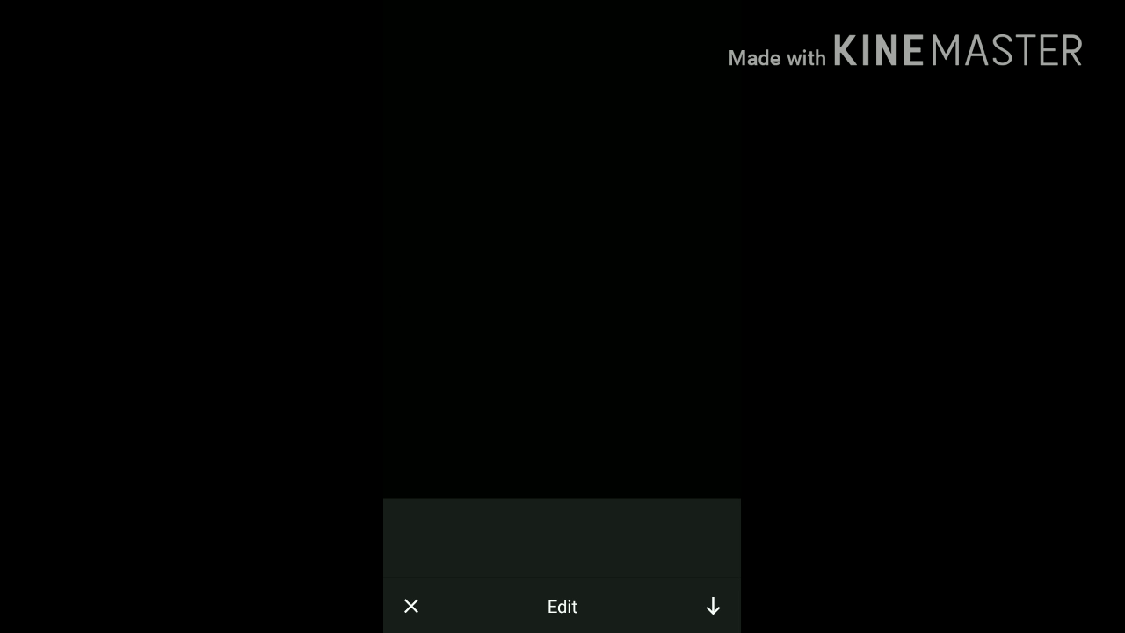
{"action": "left_click", "coordinate": [480, 536]}
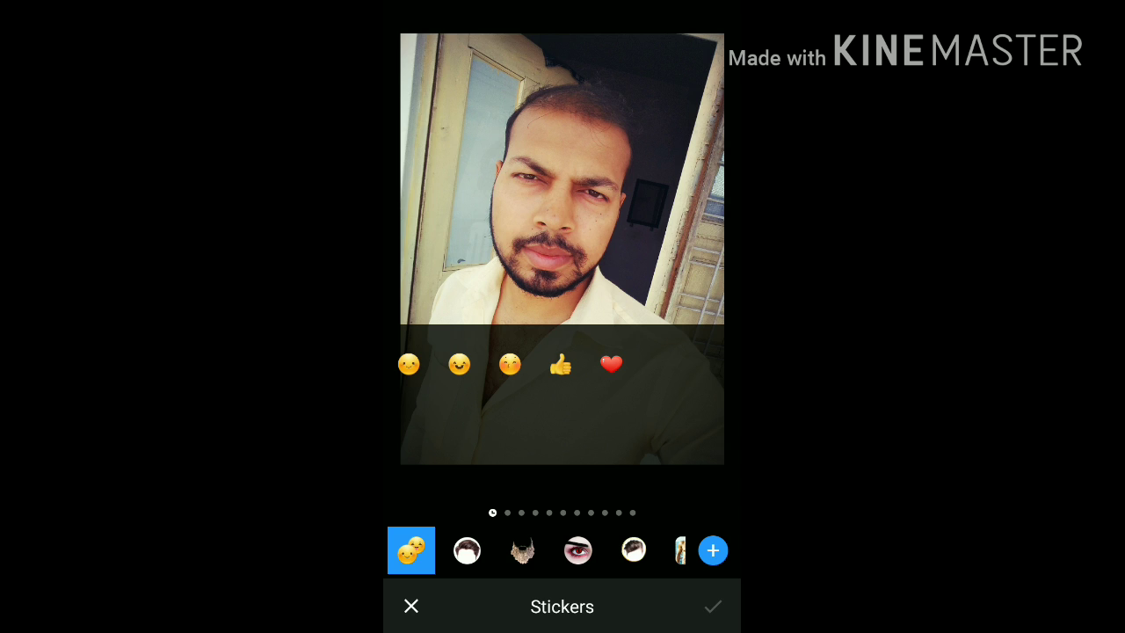
- Browse the sticker category strip and choose the hairstyle category
{"action": "left_click_drag", "start_coordinate": [659, 550], "coordinate": [439, 551]}
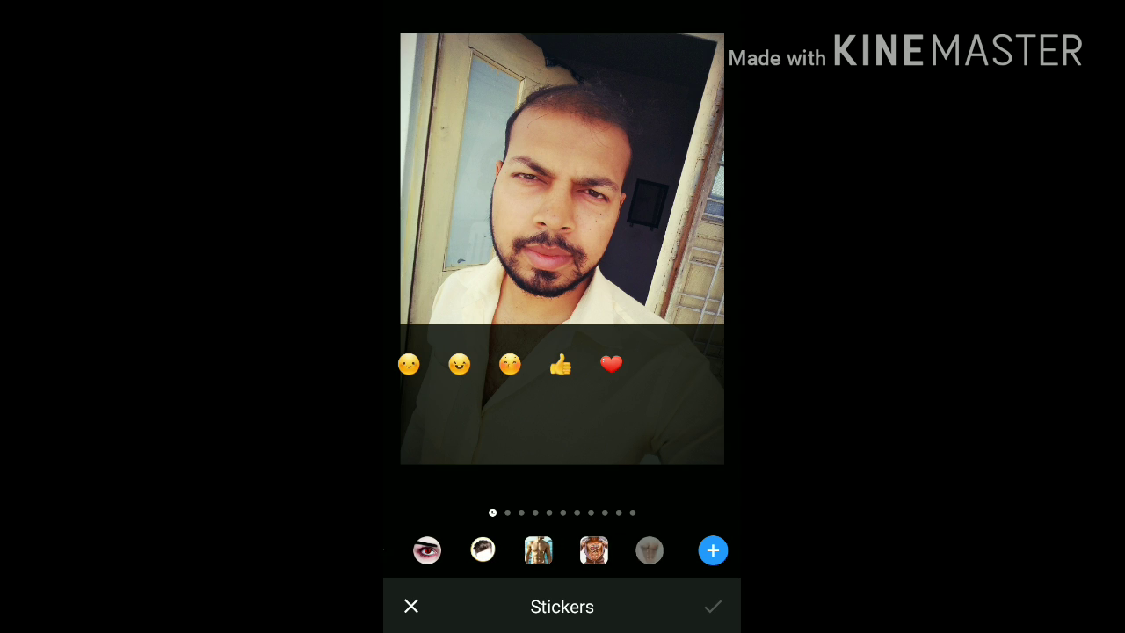
{"action": "left_click_drag", "start_coordinate": [633, 550], "coordinate": [439, 550]}
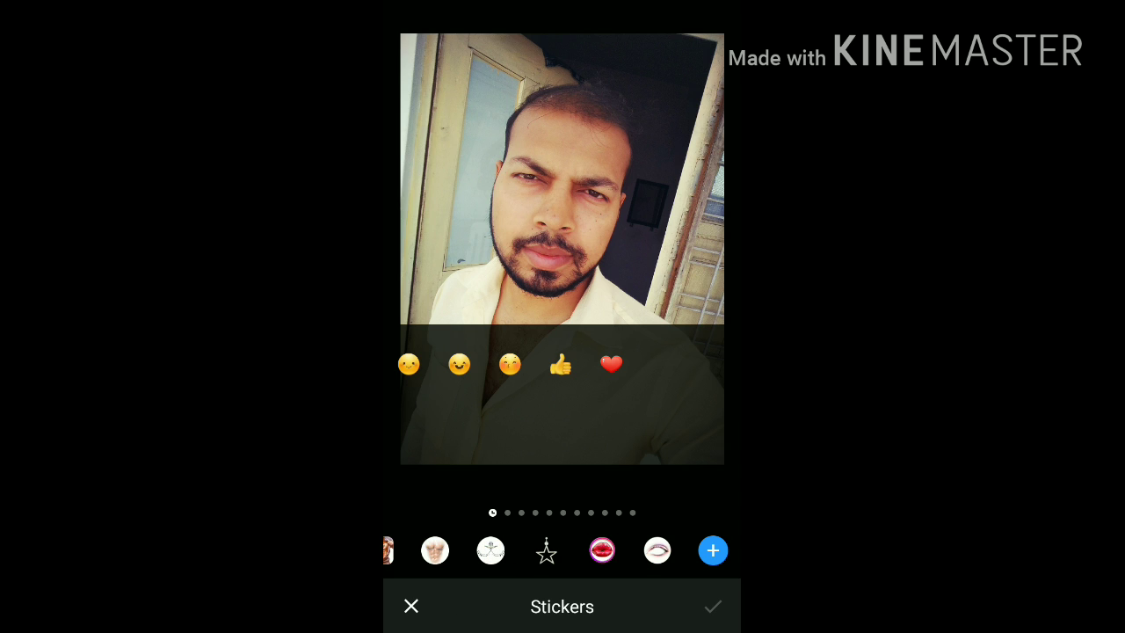
{"action": "left_click_drag", "start_coordinate": [440, 550], "coordinate": [660, 550]}
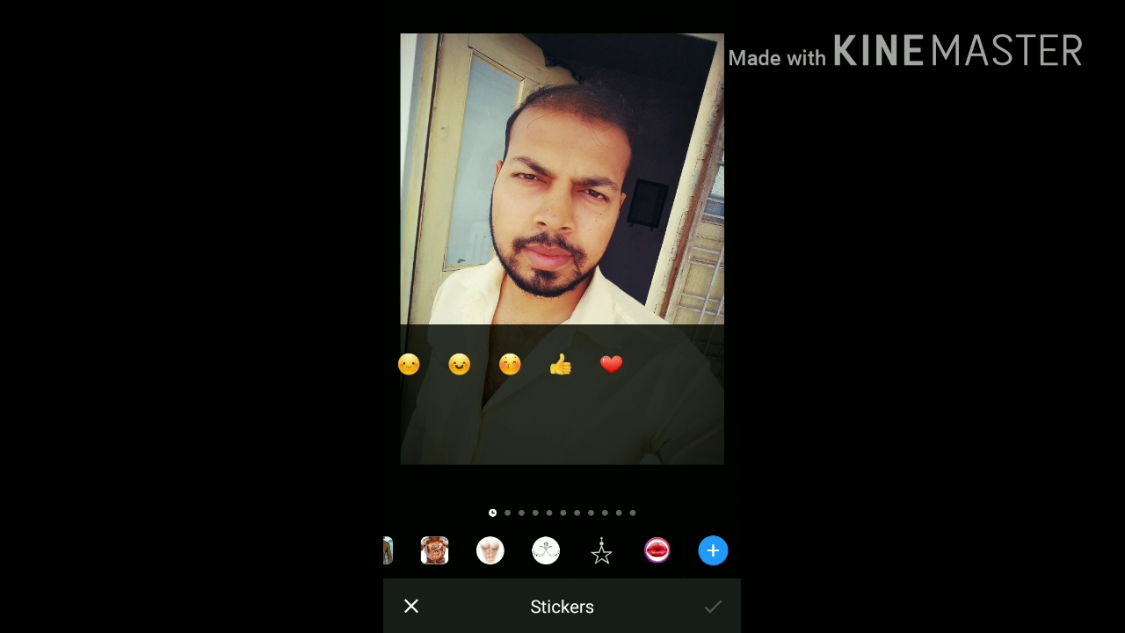
{"action": "left_click", "coordinate": [467, 550]}
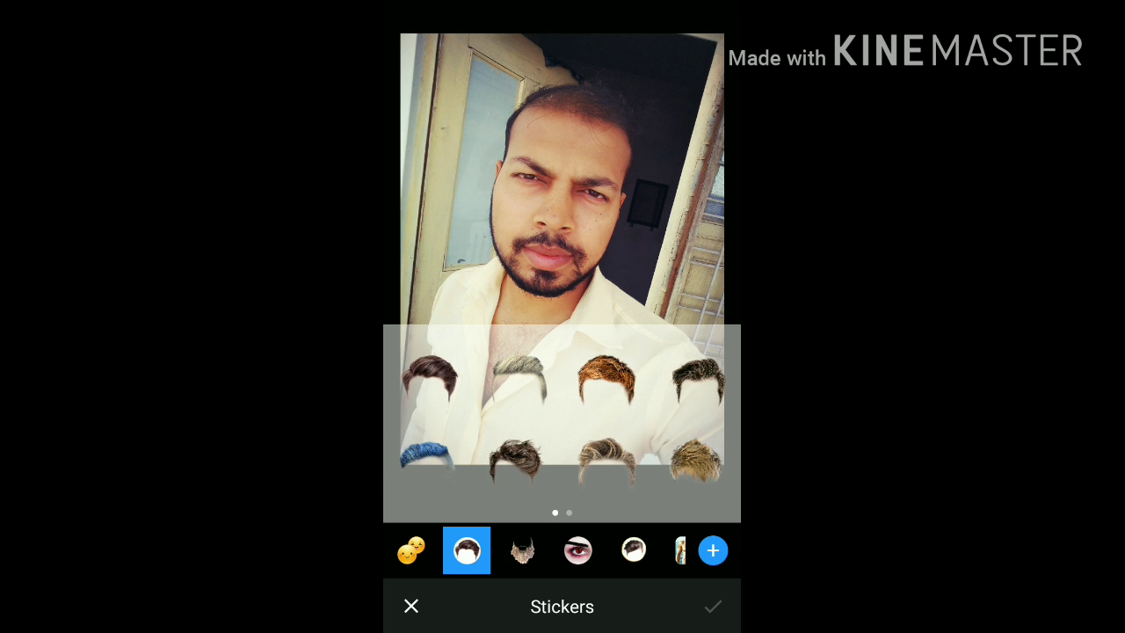
- Add the dark swept-back hair sticker, then scale, rotate and position it over the head
{"action": "left_click", "coordinate": [431, 378]}
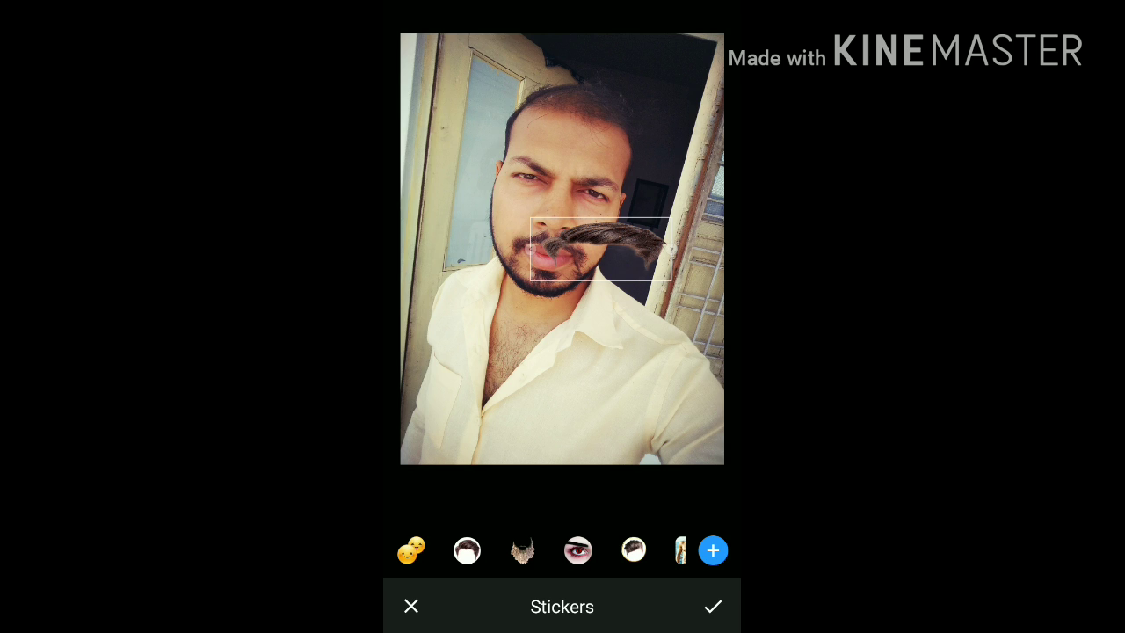
{"action": "left_click_drag", "start_coordinate": [671, 281], "coordinate": [577, 136]}
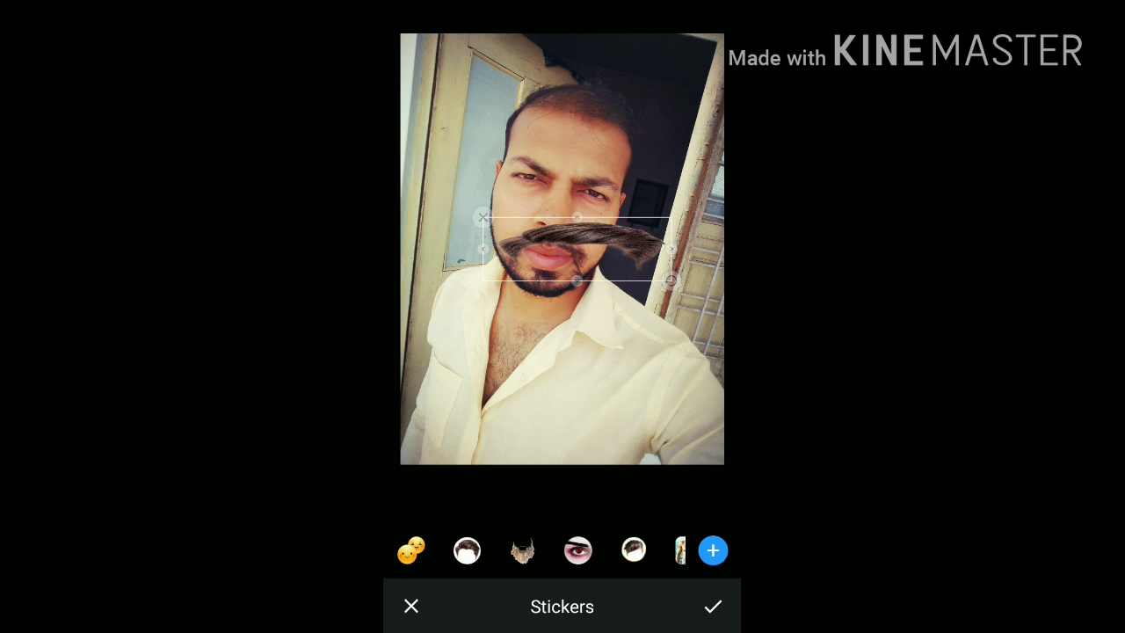
{"action": "mouse_move", "coordinate": [577, 281]}
{"action": "left_mouse_down"}
{"action": "mouse_move", "coordinate": [632, 312]}
{"action": "mouse_move", "coordinate": [622, 313]}
{"action": "left_mouse_up"}
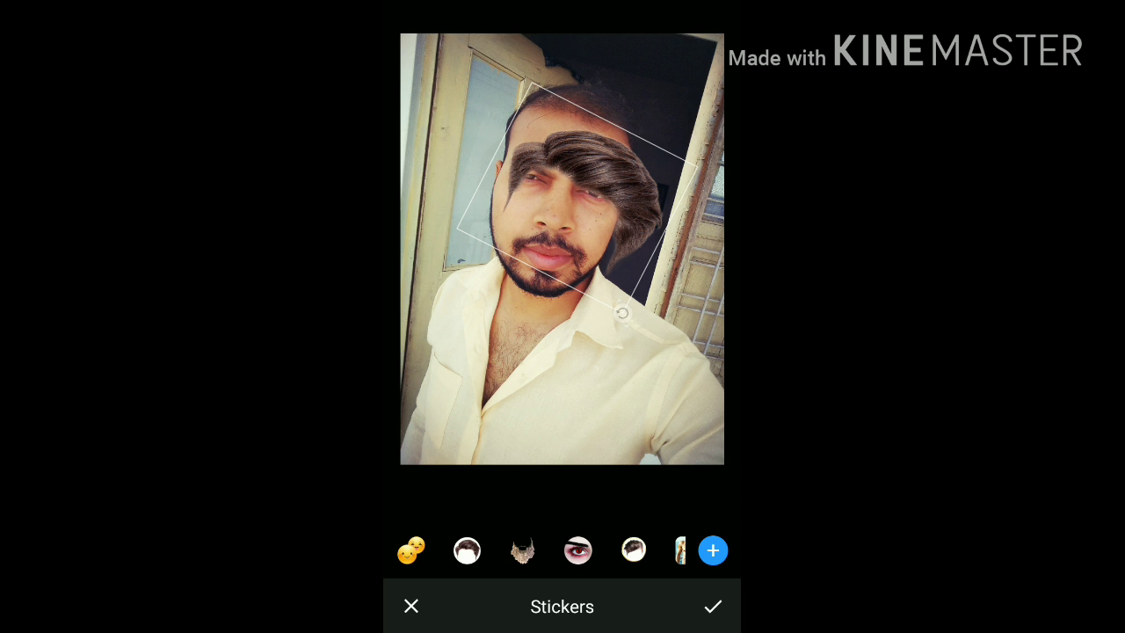
{"action": "left_click_drag", "start_coordinate": [576, 198], "coordinate": [576, 143]}
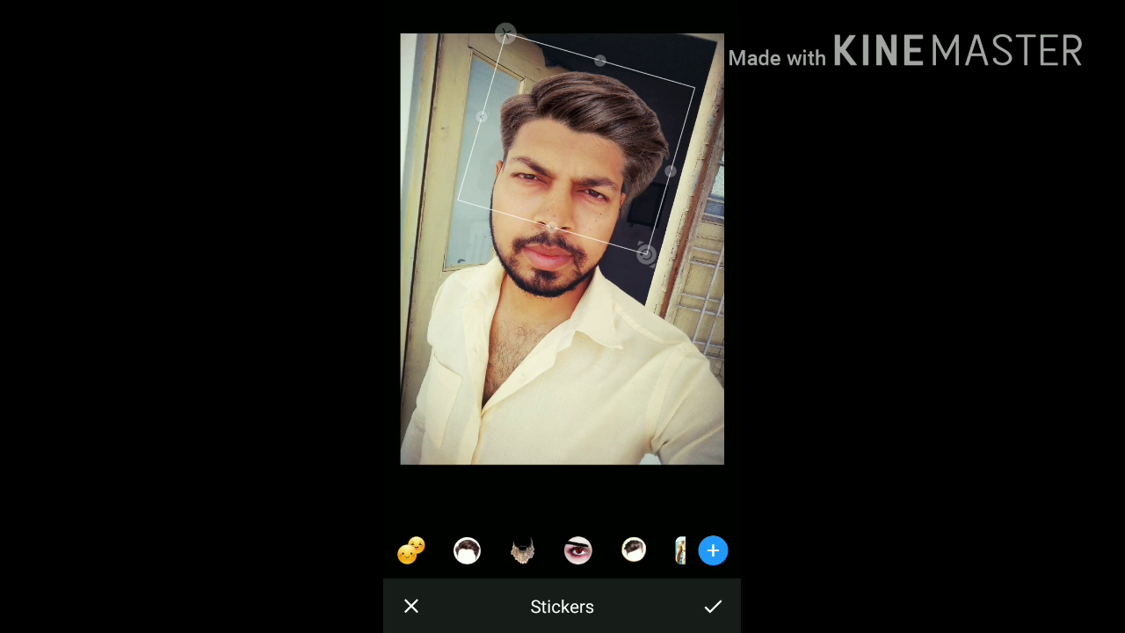
{"action": "left_click_drag", "start_coordinate": [646, 254], "coordinate": [639, 251]}
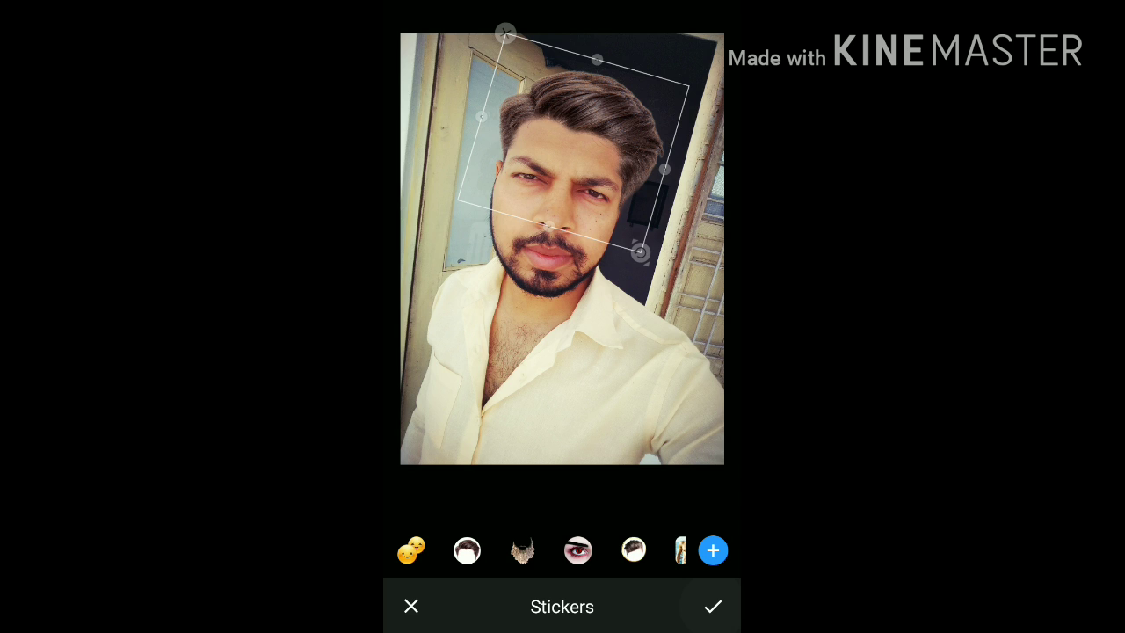
{"action": "left_click", "coordinate": [480, 527]}
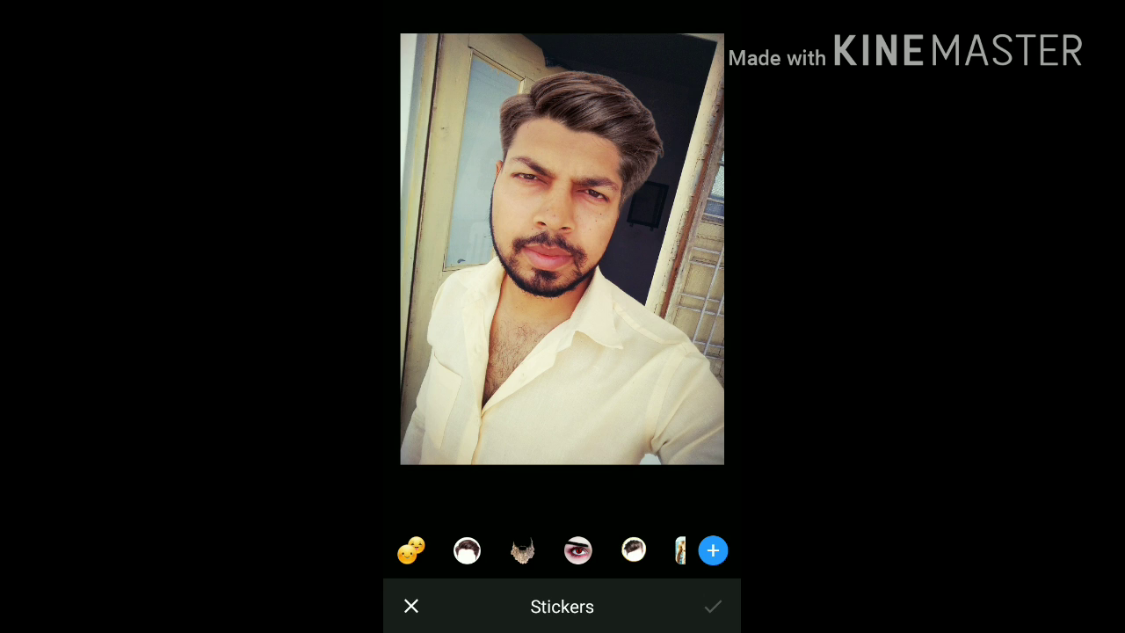
- Browse the hairstyle sticker pages, then exit to the Edit tools and reopen Stickers
{"action": "left_click", "coordinate": [467, 551]}
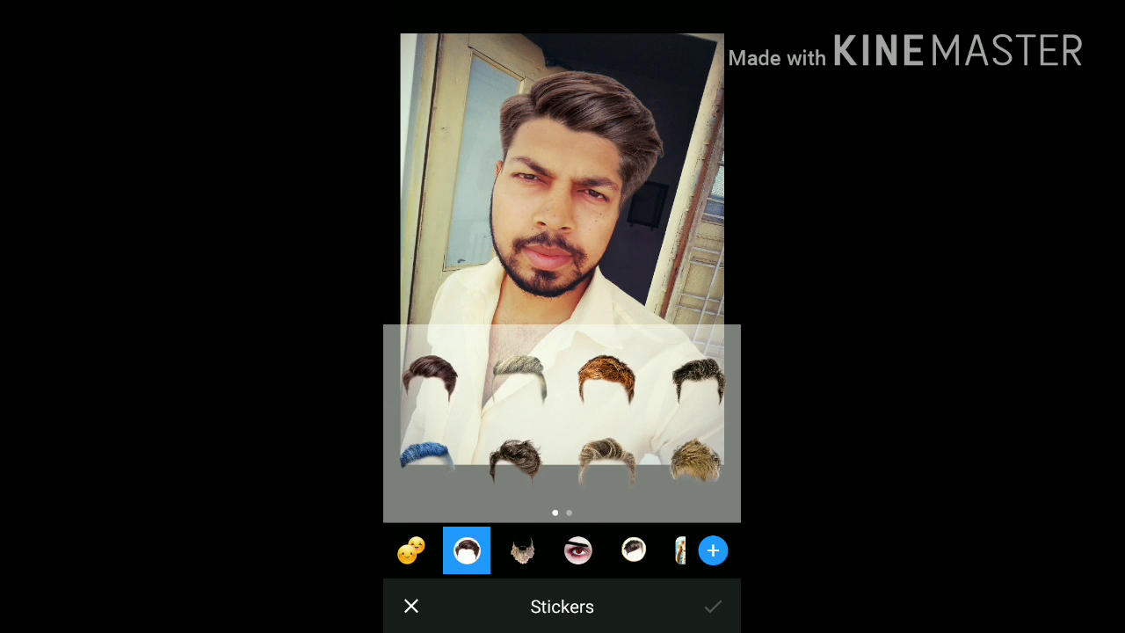
{"action": "left_click_drag", "start_coordinate": [650, 422], "coordinate": [563, 422]}
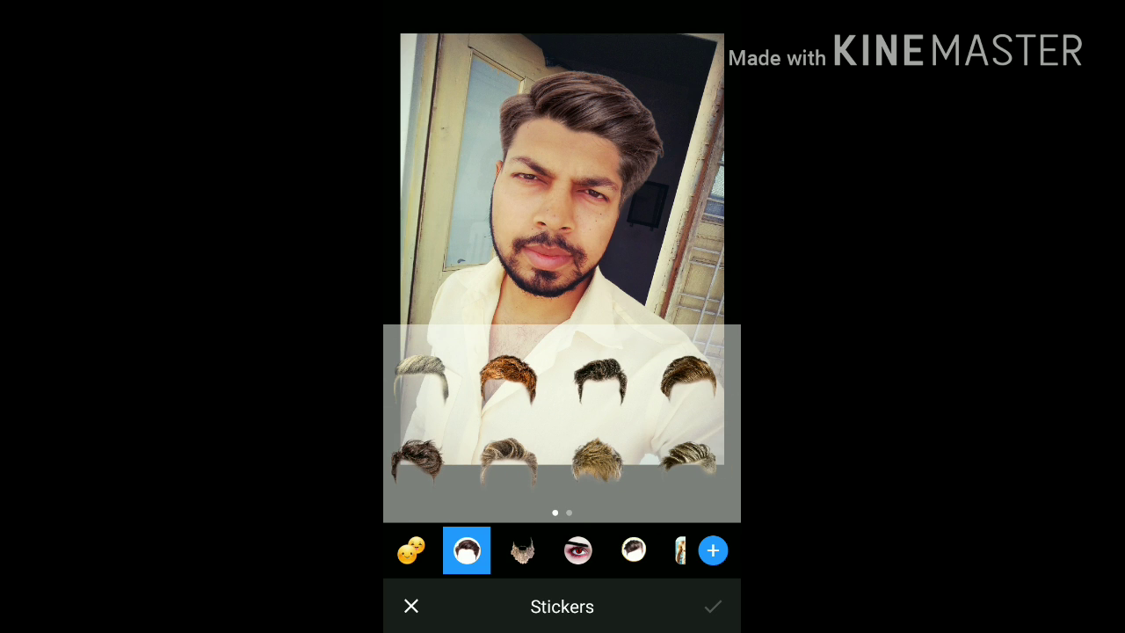
{"action": "left_click_drag", "start_coordinate": [651, 421], "coordinate": [475, 422]}
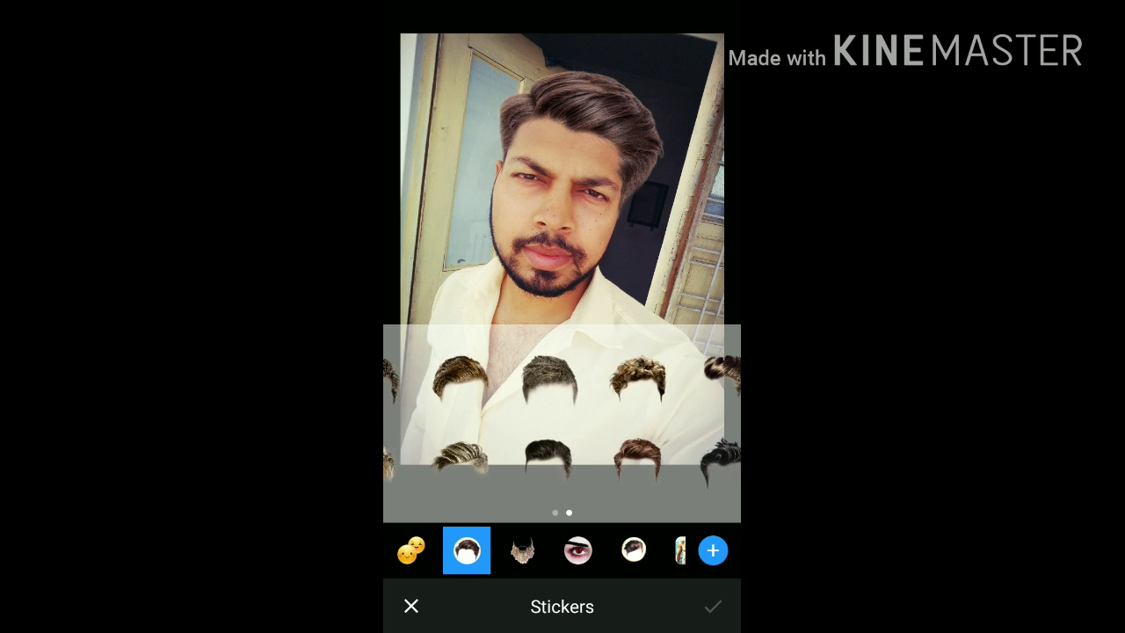
{"action": "mouse_move", "coordinate": [562, 422]}
{"action": "left_mouse_down"}
{"action": "mouse_move", "coordinate": [580, 422]}
{"action": "mouse_move", "coordinate": [528, 422]}
{"action": "left_mouse_up"}
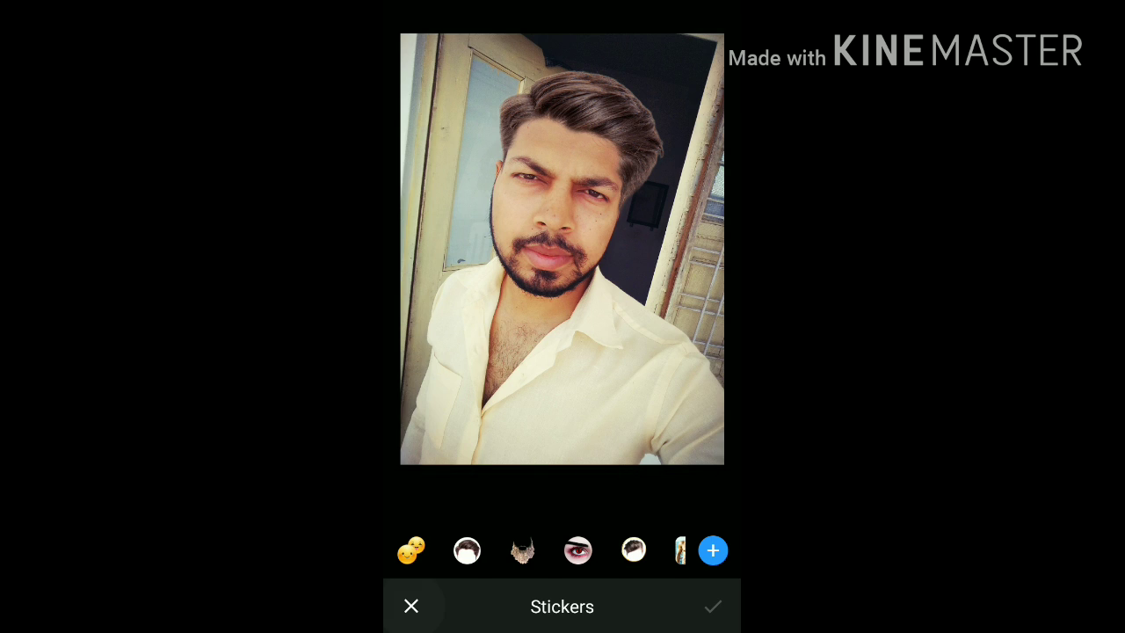
{"action": "left_click", "coordinate": [411, 606]}
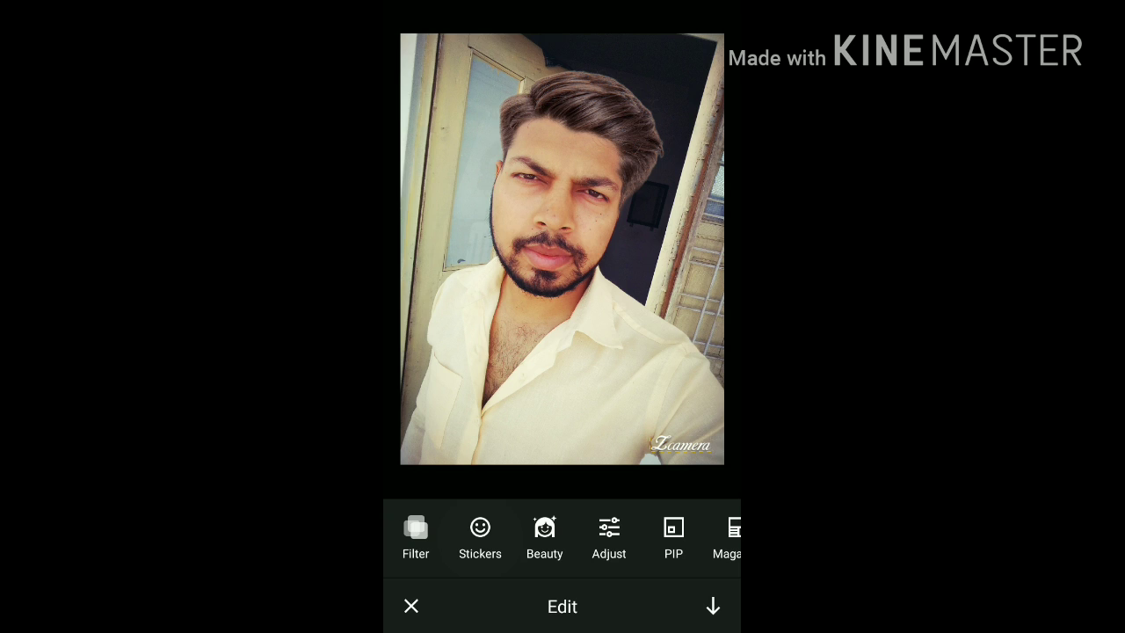
{"action": "left_click", "coordinate": [480, 536]}
- Place a full black beard sticker from the beard category onto the selfie
{"action": "left_click", "coordinate": [522, 551]}
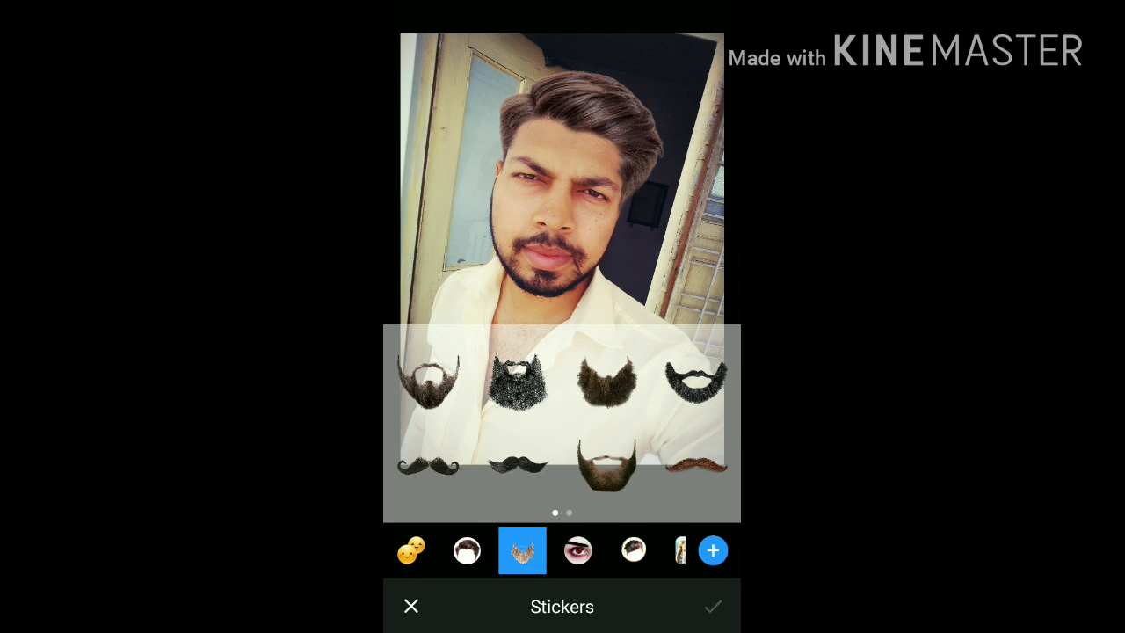
{"action": "left_click", "coordinate": [428, 379]}
{"action": "left_click_drag", "start_coordinate": [615, 378], "coordinate": [557, 378]}
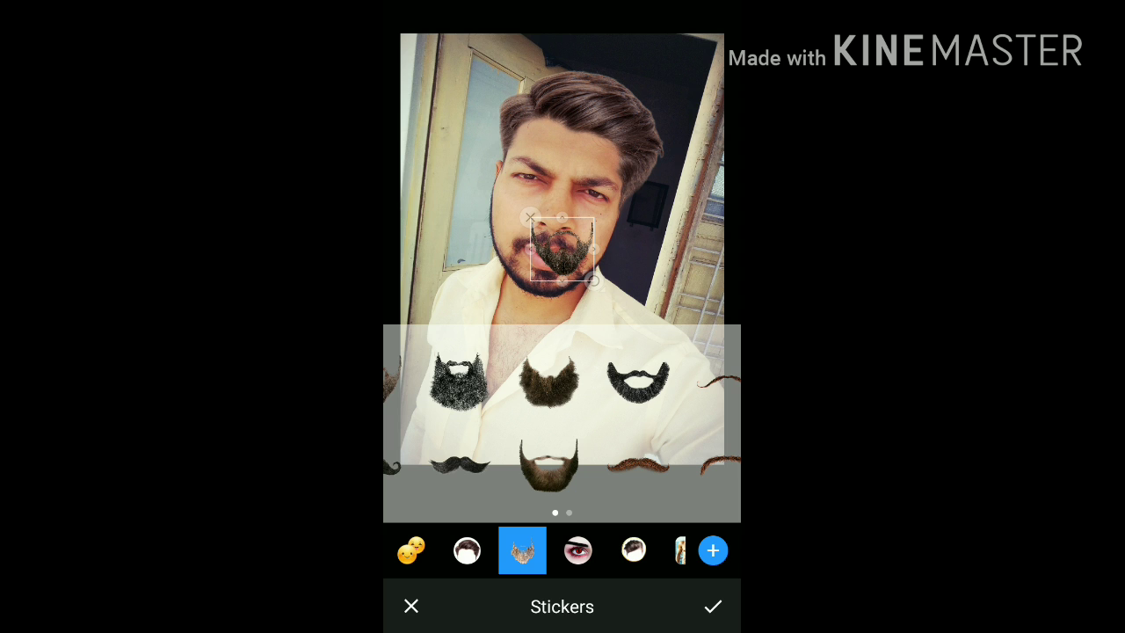
{"action": "left_click_drag", "start_coordinate": [668, 395], "coordinate": [440, 396]}
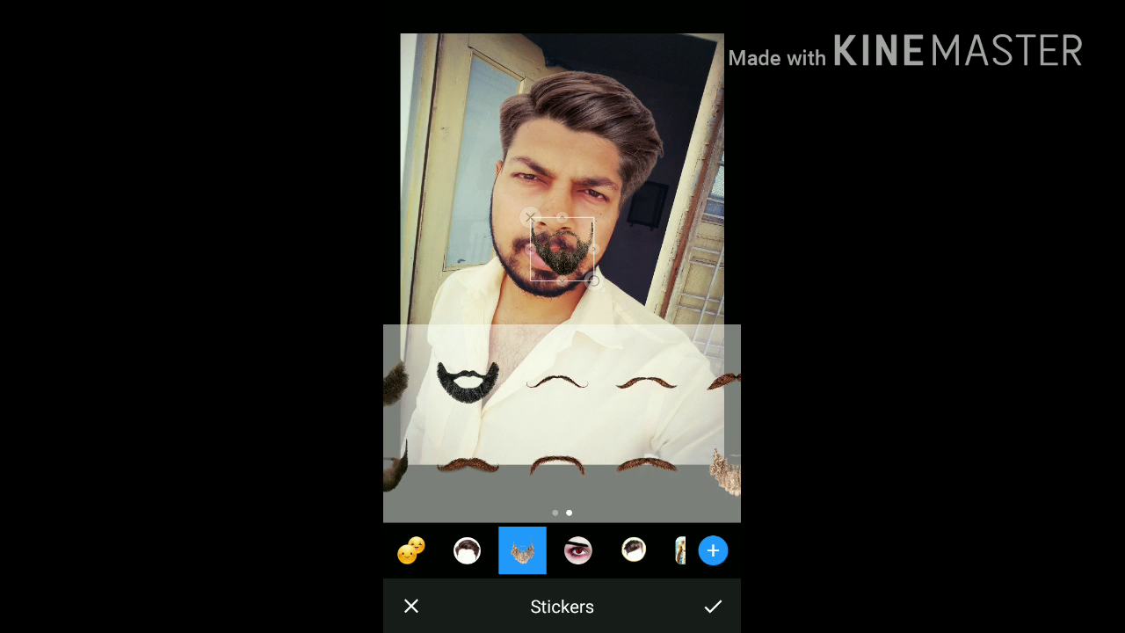
{"action": "left_click_drag", "start_coordinate": [440, 395], "coordinate": [668, 395]}
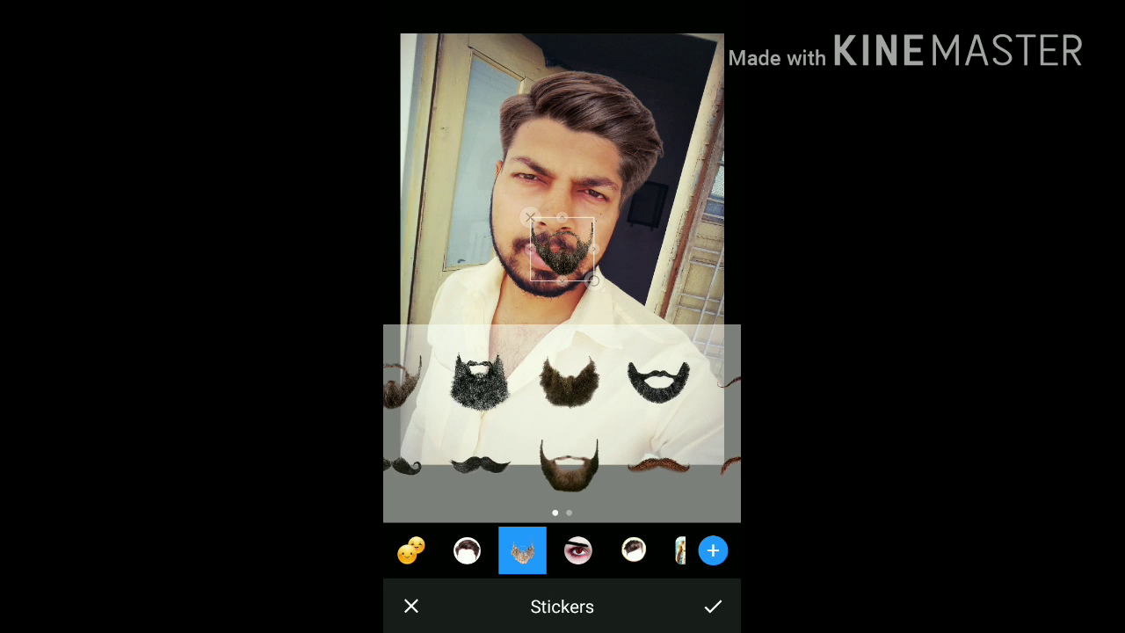
{"action": "left_click", "coordinate": [522, 550]}
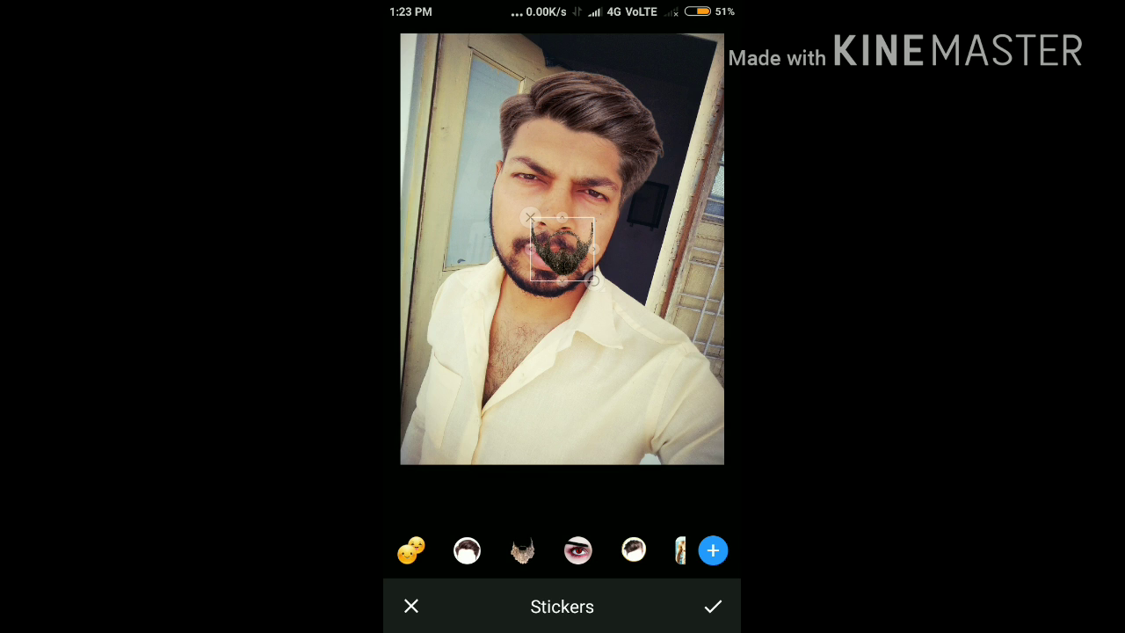
- Enlarge, rotate and position the beard over the chin and jaw, then apply it
{"action": "mouse_move", "coordinate": [563, 5]}
{"action": "left_mouse_down"}
{"action": "mouse_move", "coordinate": [562, 193]}
{"action": "mouse_move", "coordinate": [563, 17]}
{"action": "left_mouse_up"}
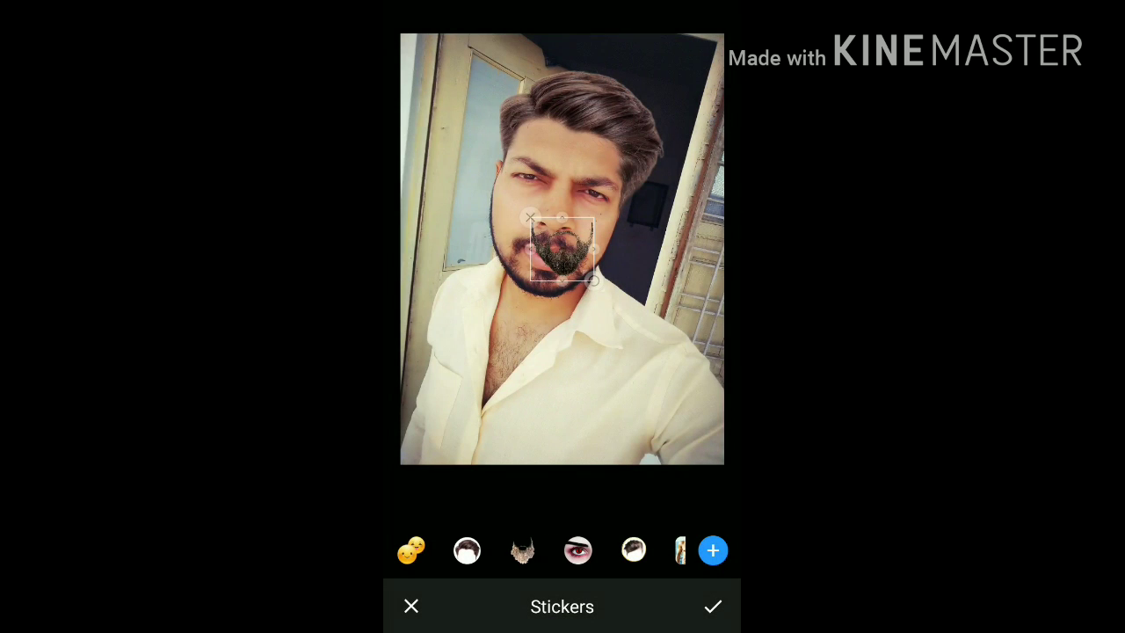
{"action": "mouse_move", "coordinate": [594, 281]}
{"action": "left_mouse_down"}
{"action": "mouse_move", "coordinate": [648, 276]}
{"action": "mouse_move", "coordinate": [641, 335]}
{"action": "mouse_move", "coordinate": [609, 354]}
{"action": "left_mouse_up"}
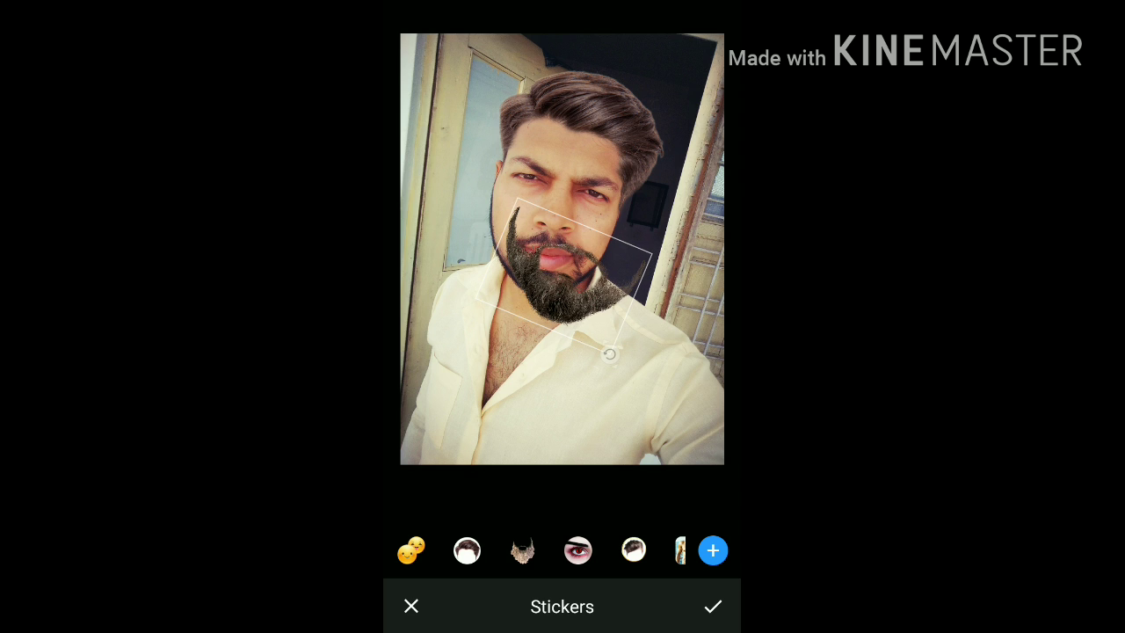
{"action": "left_click_drag", "start_coordinate": [609, 355], "coordinate": [593, 341]}
{"action": "left_click_drag", "start_coordinate": [572, 245], "coordinate": [567, 237]}
{"action": "mouse_move", "coordinate": [580, 334]}
{"action": "left_mouse_down"}
{"action": "mouse_move", "coordinate": [557, 211]}
{"action": "mouse_move", "coordinate": [579, 343]}
{"action": "left_mouse_up"}
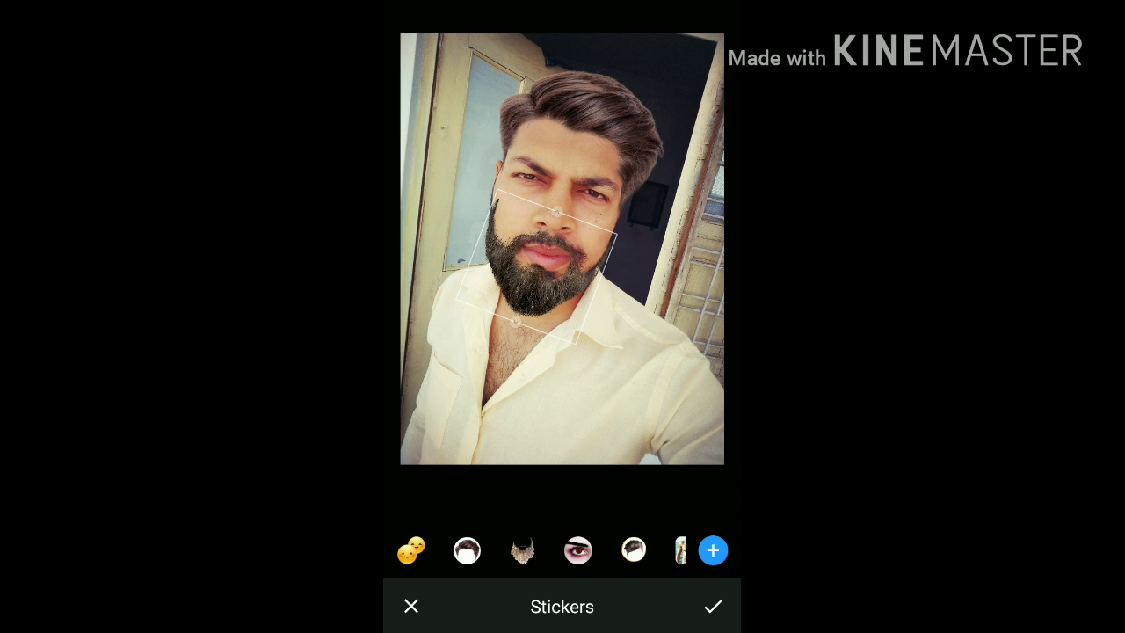
{"action": "left_click_drag", "start_coordinate": [541, 264], "coordinate": [551, 266]}
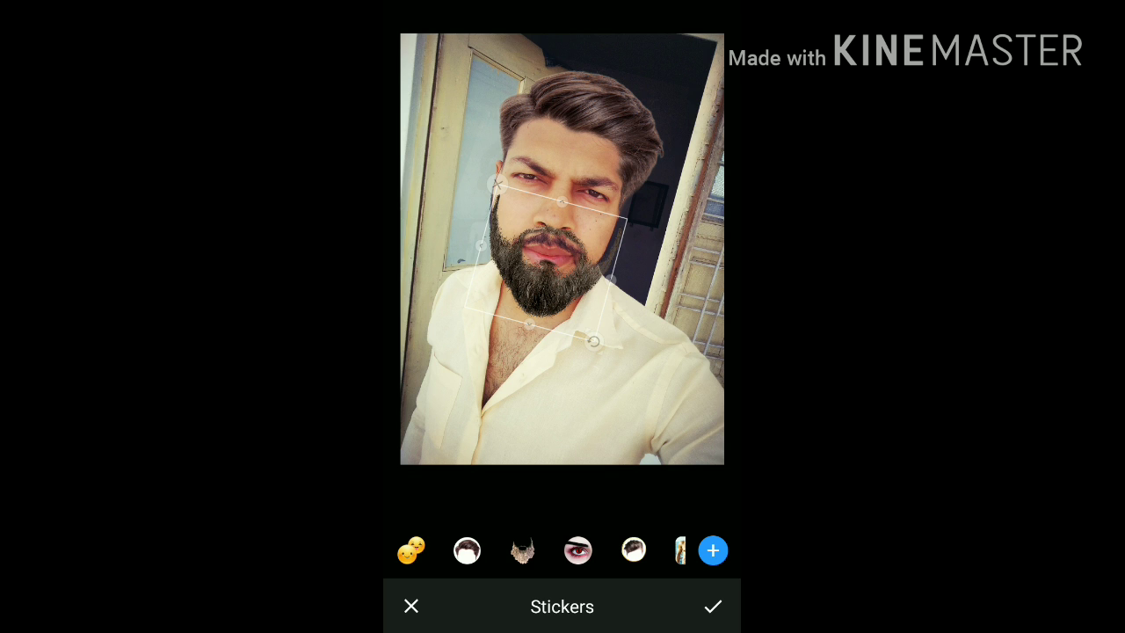
{"action": "left_click_drag", "start_coordinate": [541, 264], "coordinate": [544, 266]}
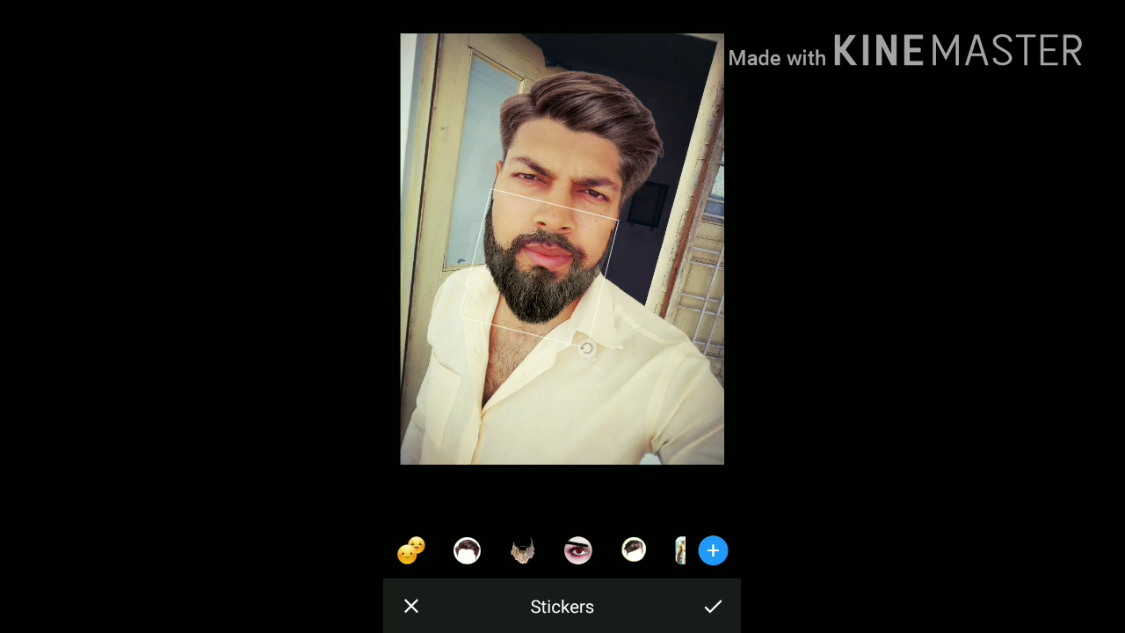
{"action": "left_click", "coordinate": [713, 607]}
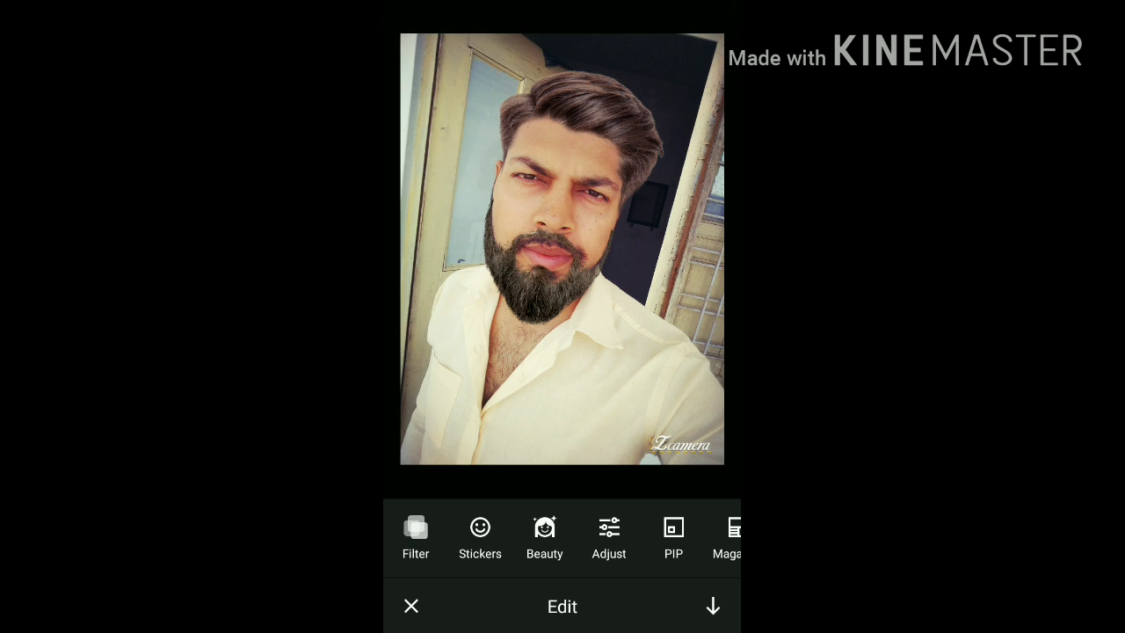
- Bring up the filter list with Original, Snow, Sunrise and Dawn for the bearded selfie
{"action": "left_click", "coordinate": [415, 536]}
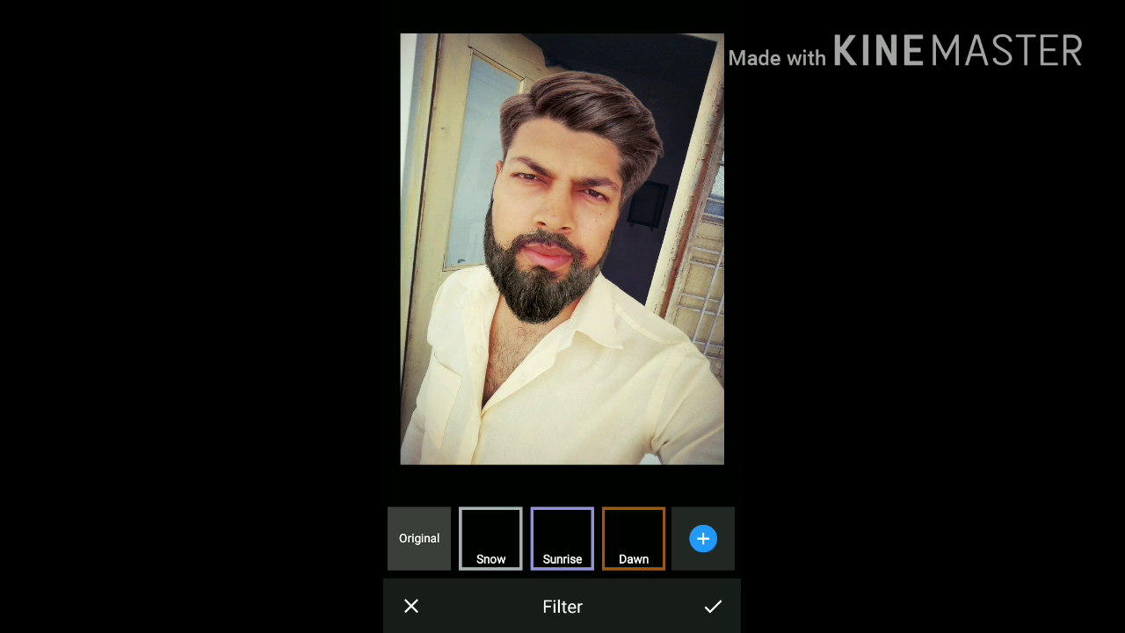
- Preview the Sunrise and Cool filters, then apply and confirm the Wine filter
{"action": "left_click", "coordinate": [562, 538]}
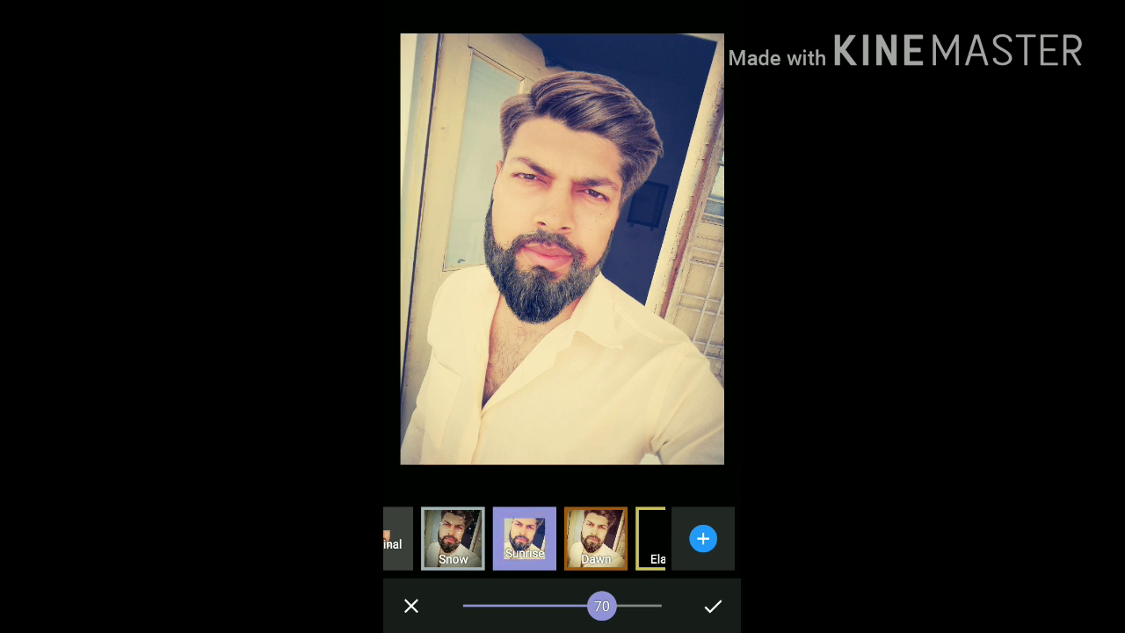
{"action": "left_click_drag", "start_coordinate": [615, 538], "coordinate": [545, 538]}
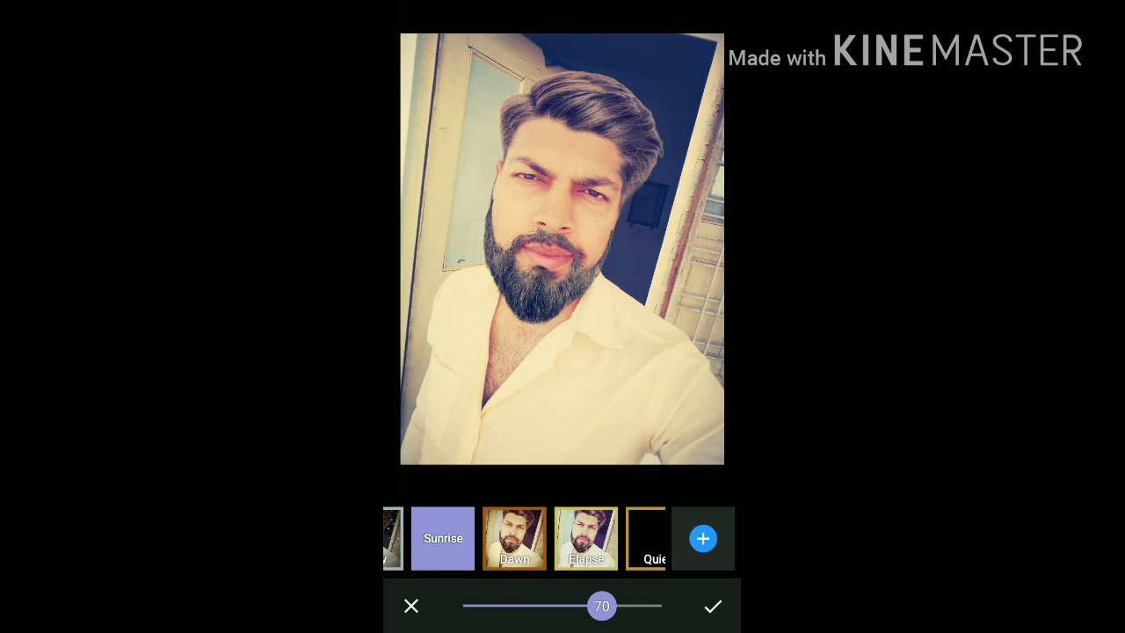
{"action": "left_click_drag", "start_coordinate": [615, 538], "coordinate": [545, 538]}
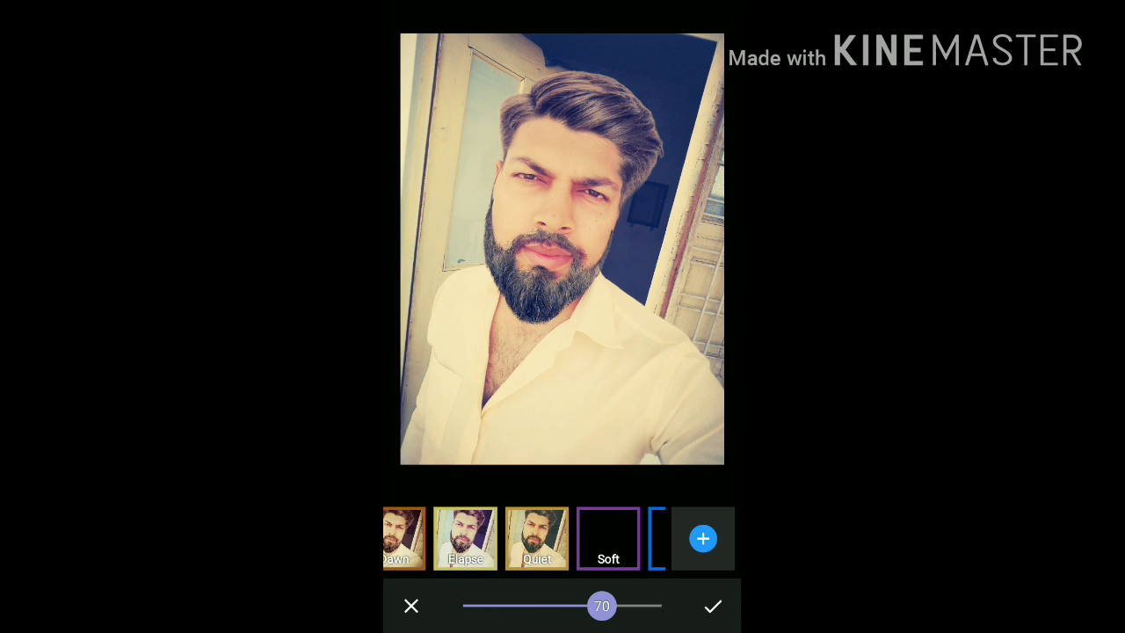
{"action": "left_click", "coordinate": [603, 538]}
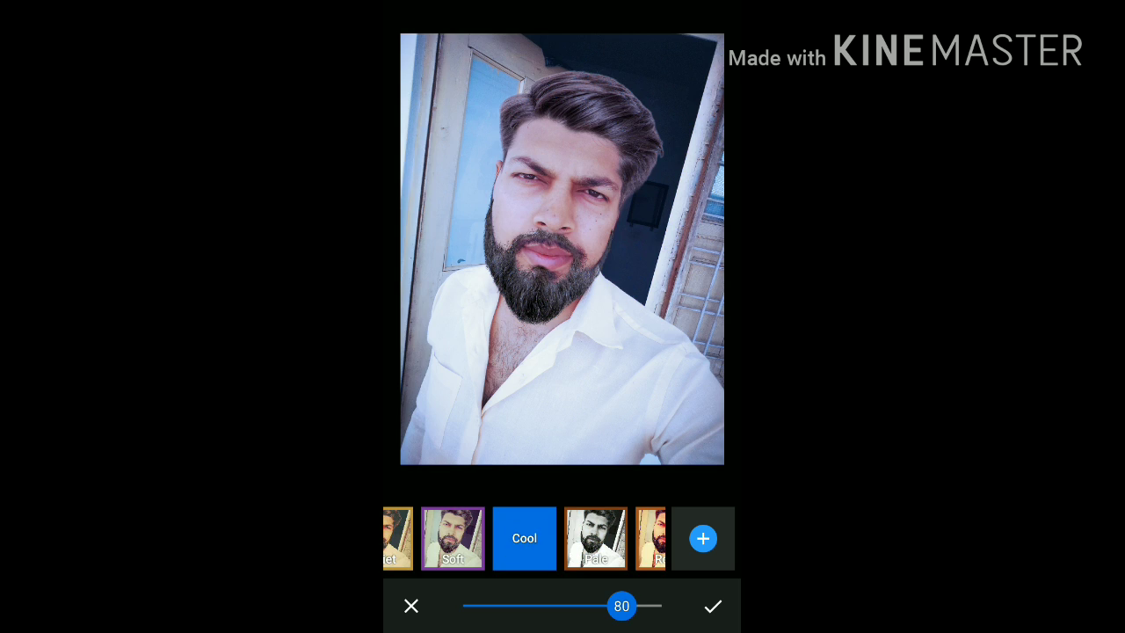
{"action": "mouse_move", "coordinate": [439, 537]}
{"action": "left_mouse_down"}
{"action": "mouse_move", "coordinate": [632, 538]}
{"action": "mouse_move", "coordinate": [457, 538]}
{"action": "left_mouse_up"}
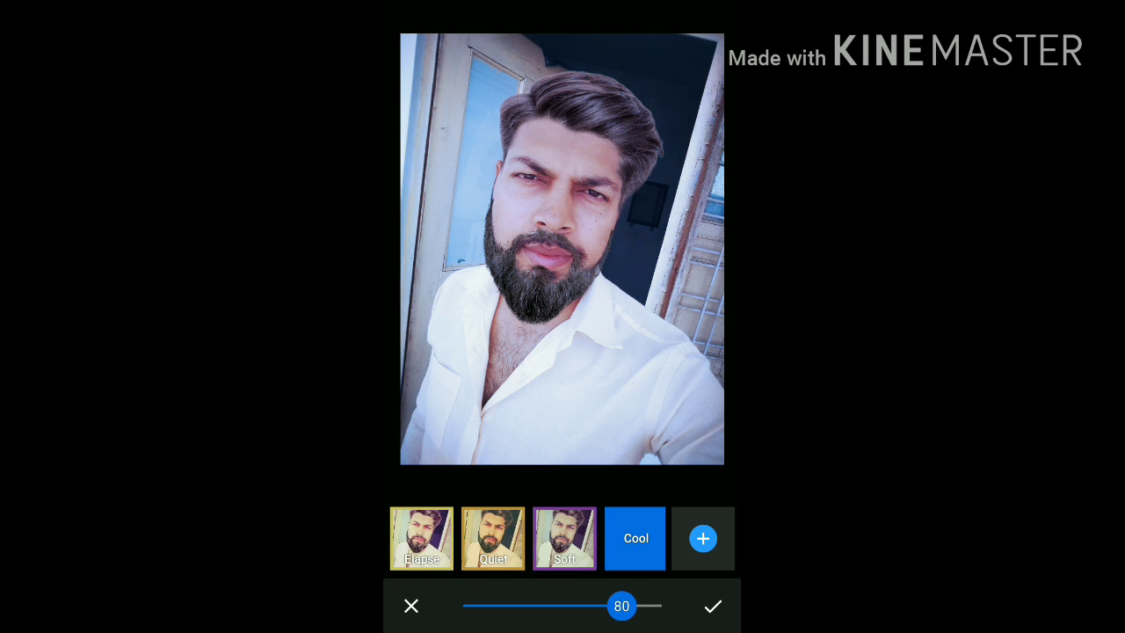
{"action": "left_click_drag", "start_coordinate": [598, 538], "coordinate": [527, 538]}
{"action": "left_click_drag", "start_coordinate": [632, 538], "coordinate": [410, 538]}
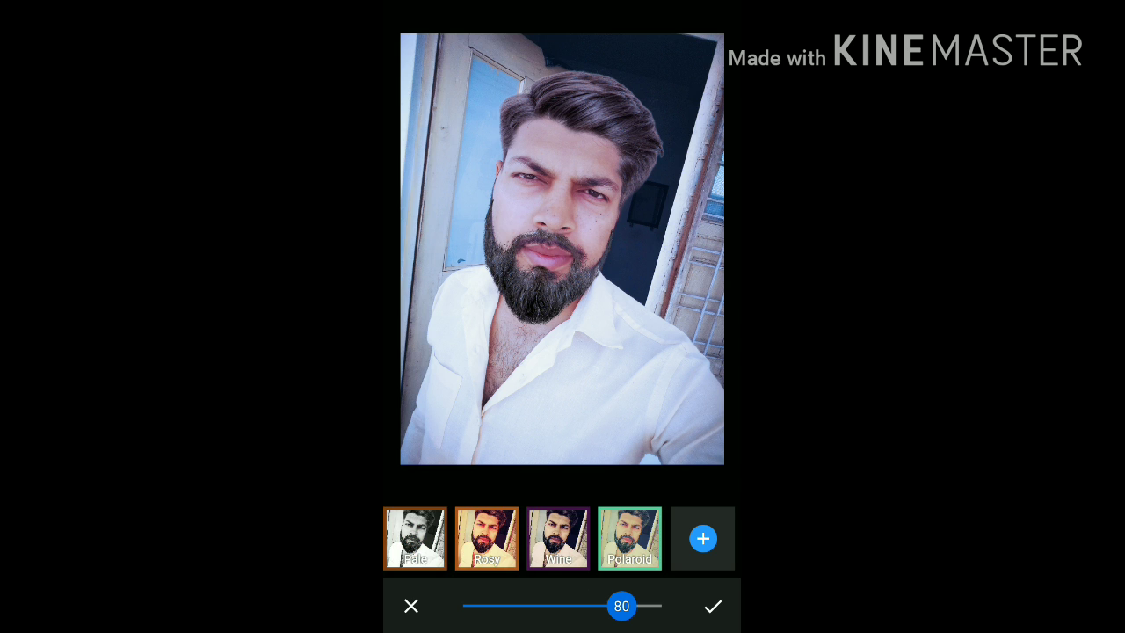
{"action": "left_click", "coordinate": [558, 538]}
{"action": "left_click", "coordinate": [712, 605]}
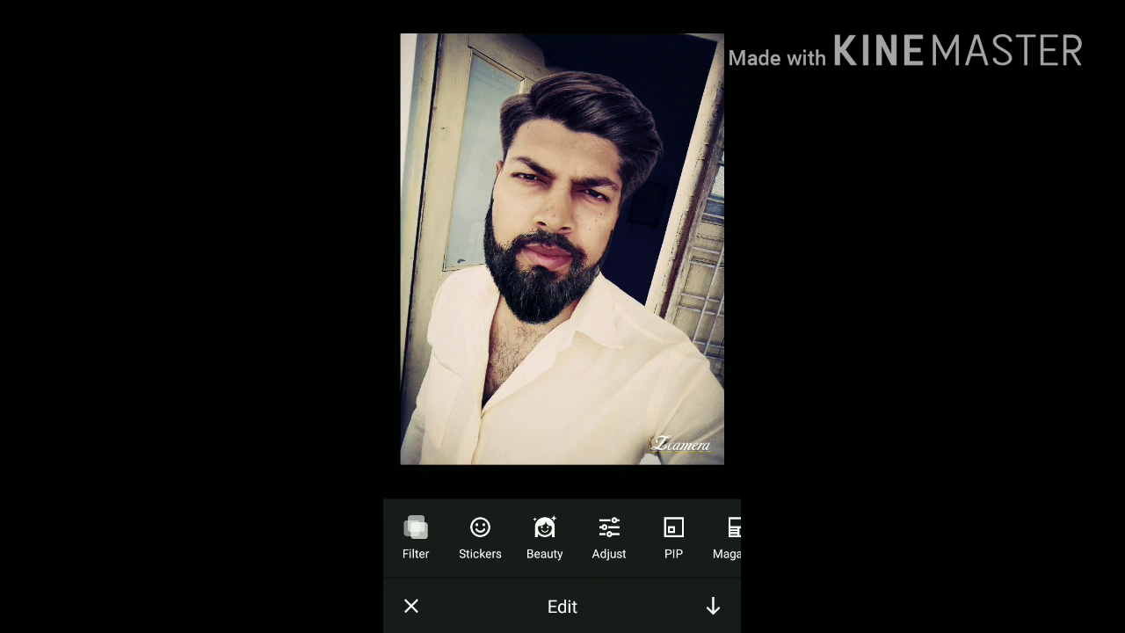